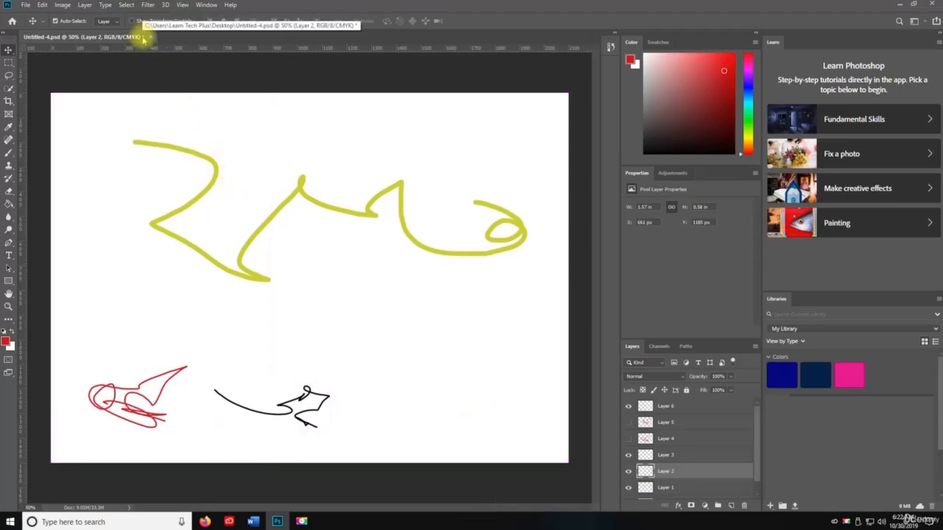
Step: Save Untitled-4.psd with Maximize Compatibility turned on
key("ctrl+s")
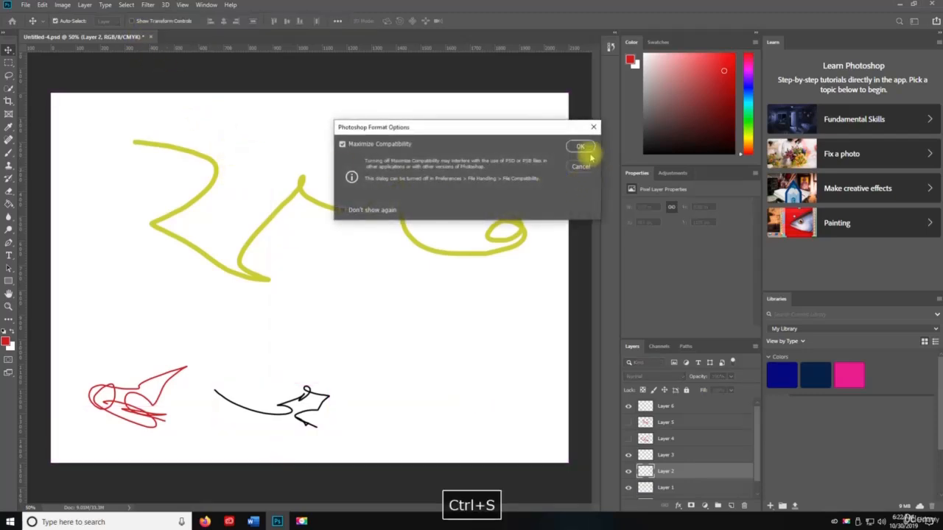
left_click(581, 146)
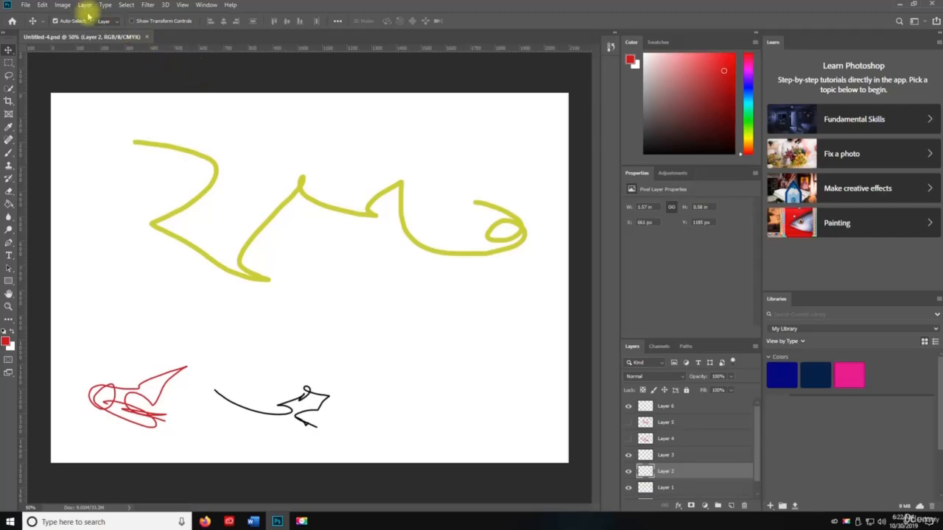
left_click(62, 6)
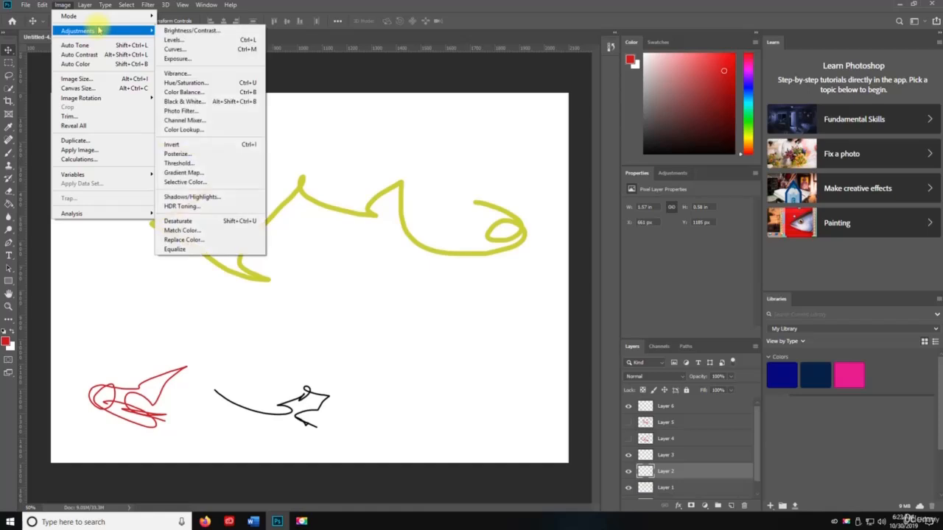
mouse_move(101, 20)
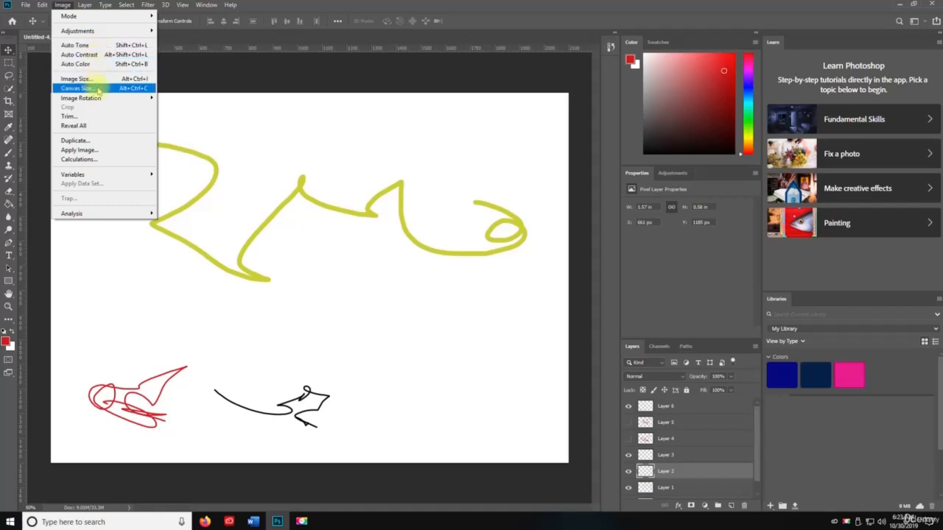
left_click(256, 236)
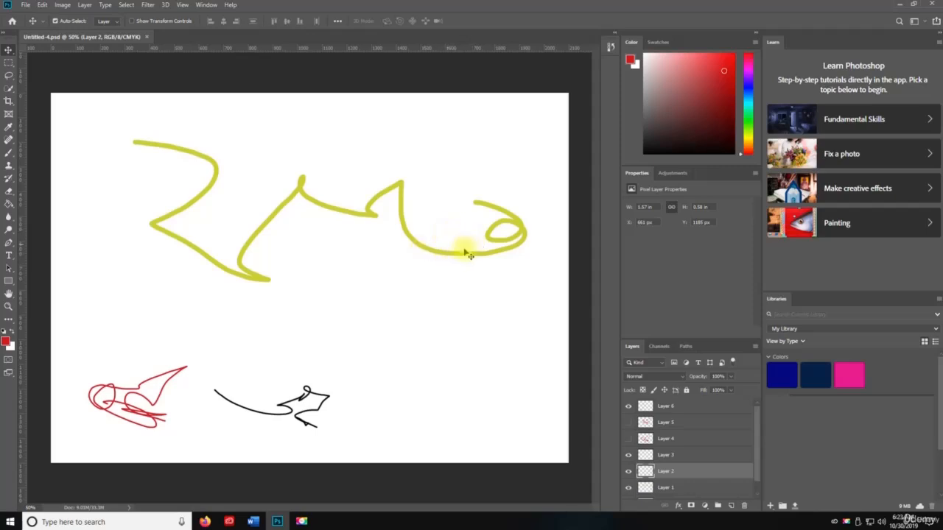
Step: Unlock the Background layer and fill it with the red foreground color using the Paint Bucket tool
key("g")
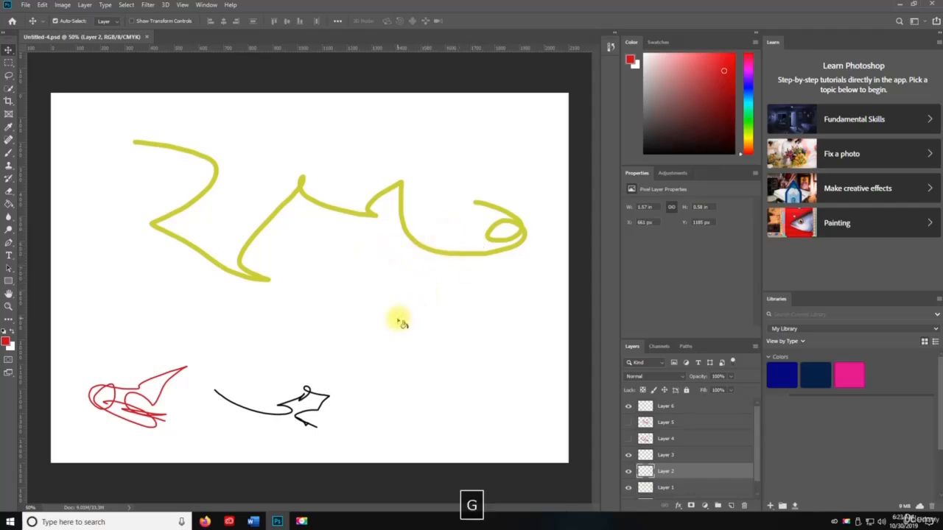
scroll(665, 470, "down", 1)
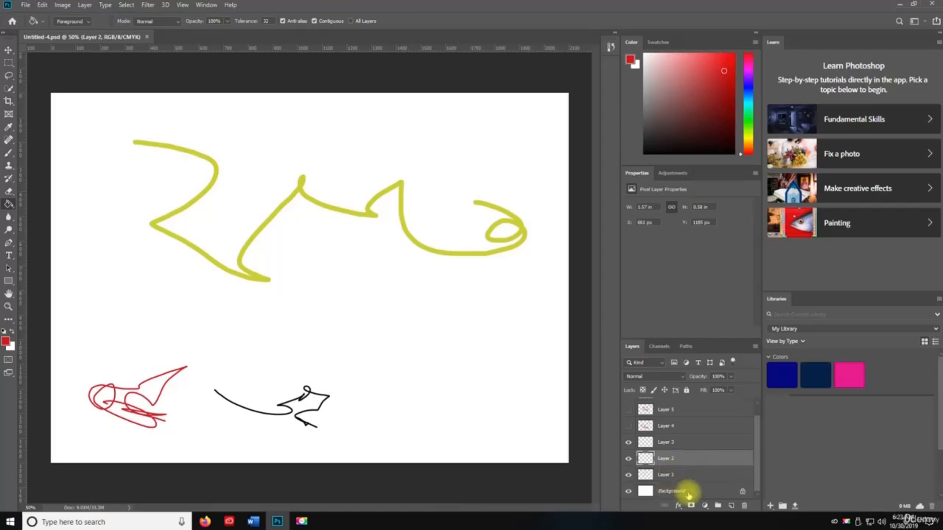
left_click(679, 492)
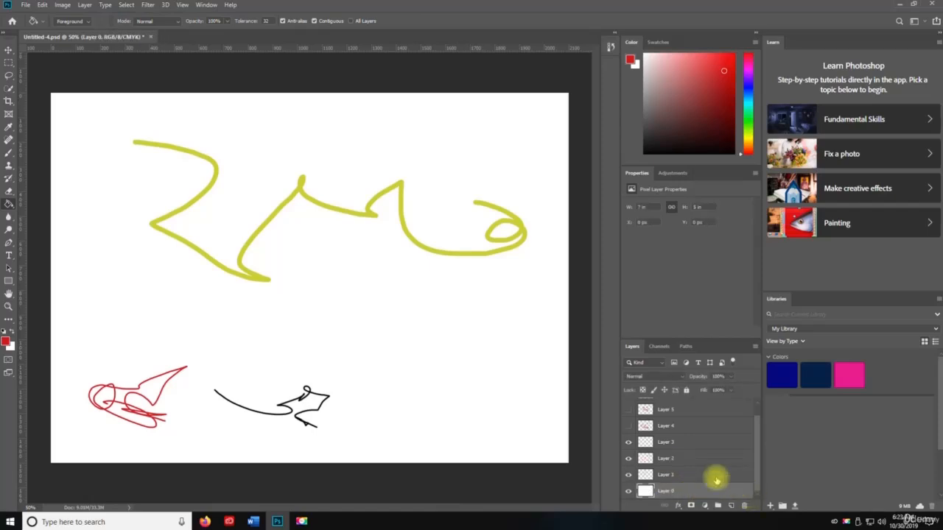
left_click(436, 421)
key("v")
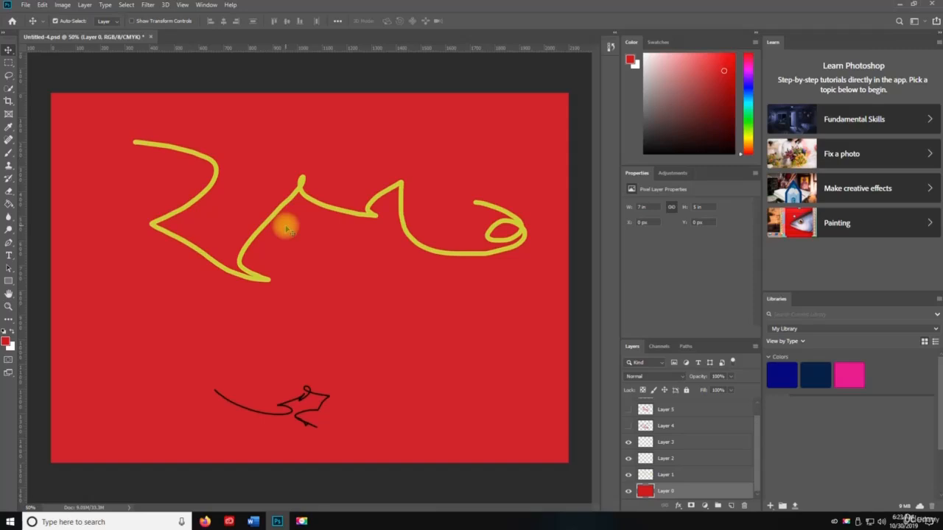
Step: Apply a Levels adjustment to the bottom red layer with output levels of 26 and 152
left_click(63, 5)
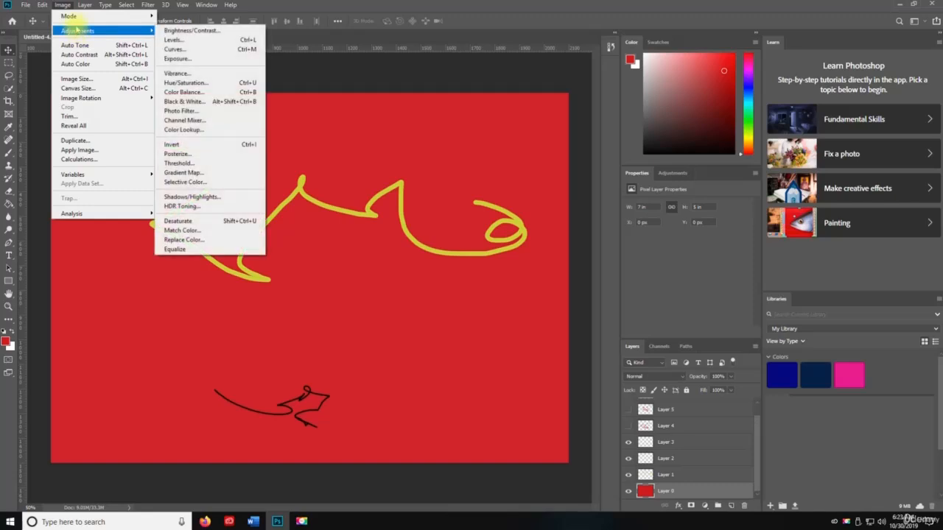
left_click(67, 7)
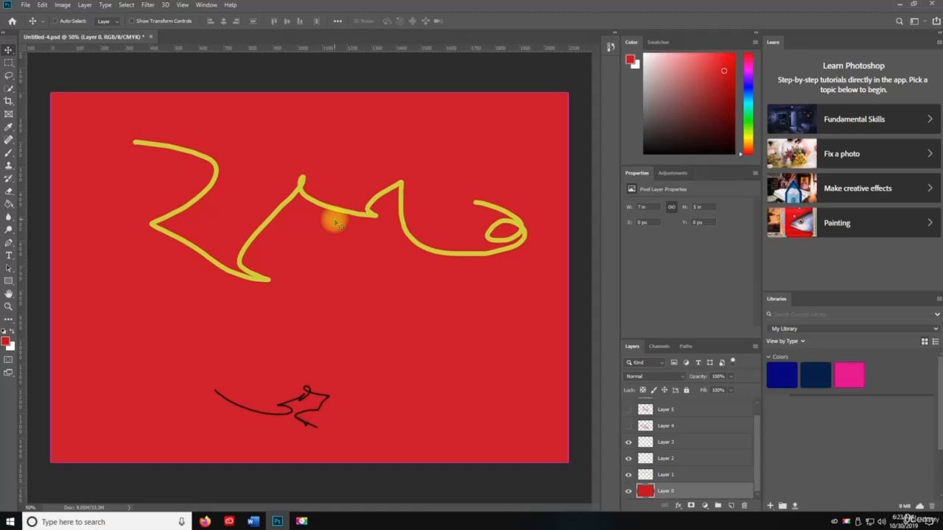
key("ctrl+l")
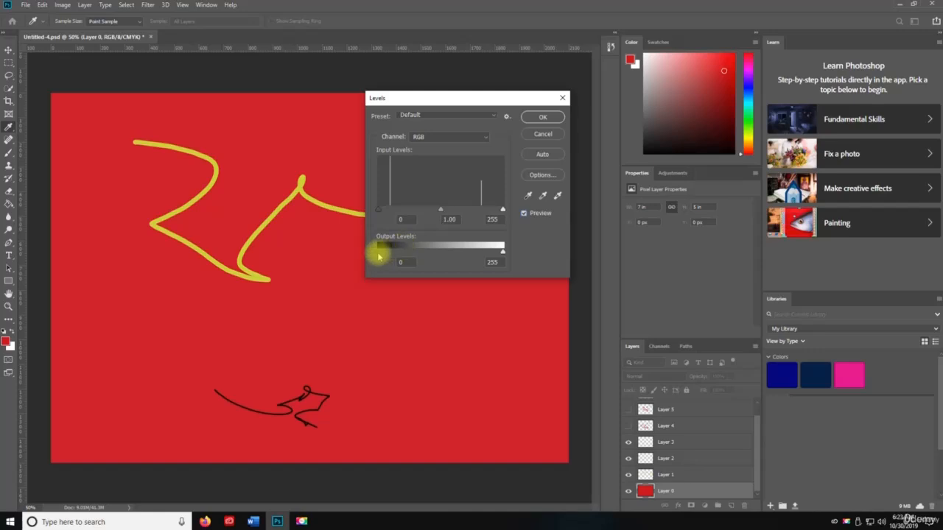
mouse_move(378, 252)
left_mouse_down()
mouse_move(479, 252)
mouse_move(383, 248)
mouse_move(390, 244)
left_mouse_up()
left_click_drag(442, 95, 592, 133)
left_click(541, 295)
type("10")
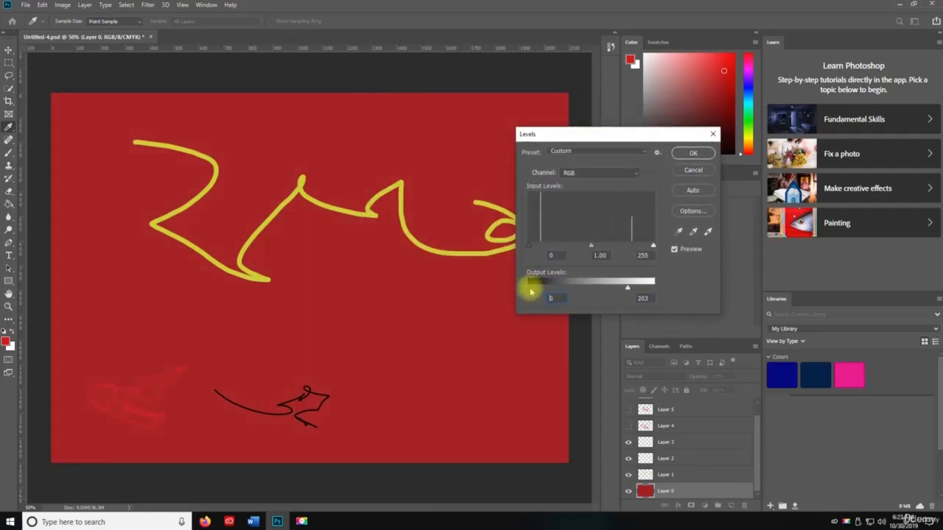
left_click_drag(531, 292, 558, 288)
left_click_drag(624, 288, 541, 289)
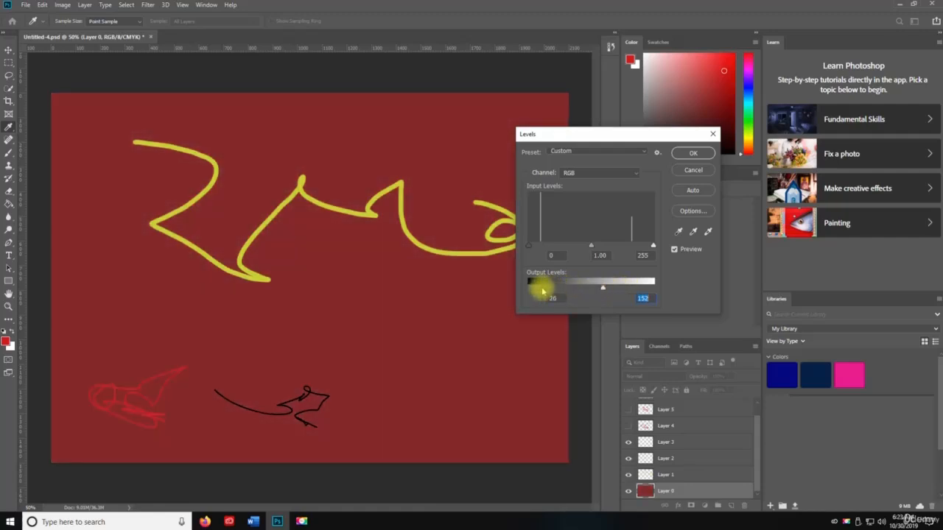
left_click(706, 156)
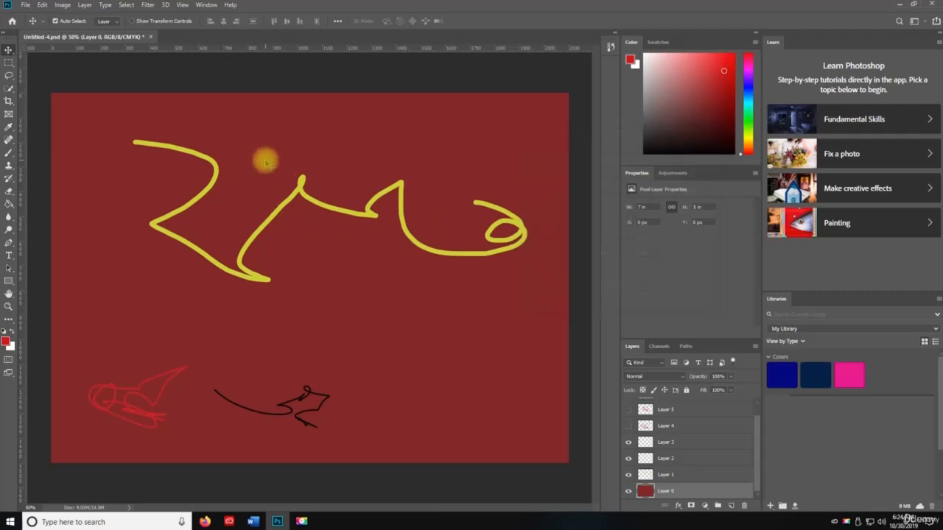
Step: Apply a Curves adjustment to the bottom layer with a point at input 82, output 160 and the black point at input 78
key("ctrl")
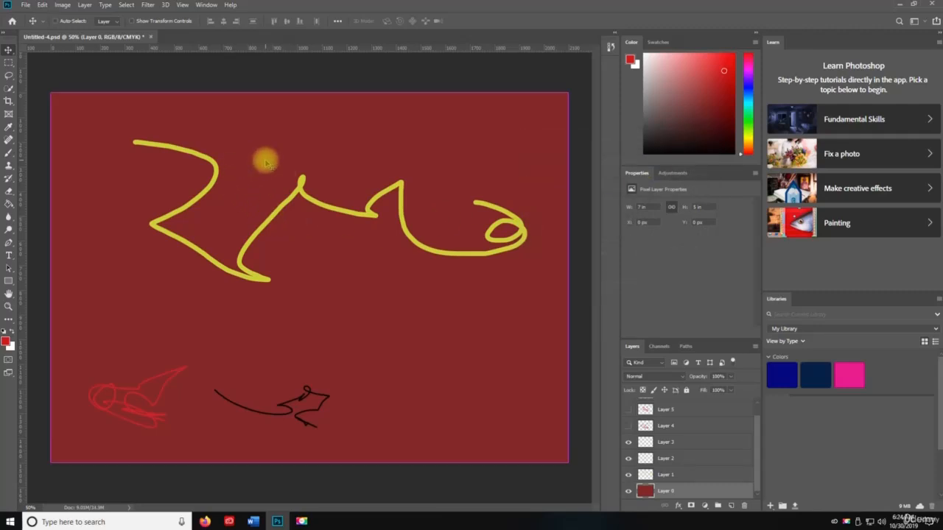
key("ctrl+m")
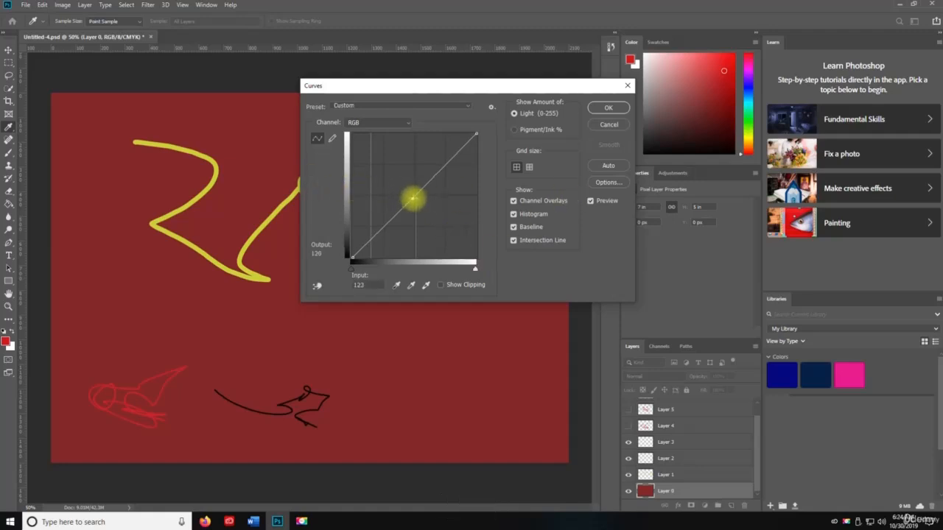
left_click_drag(413, 198, 392, 180)
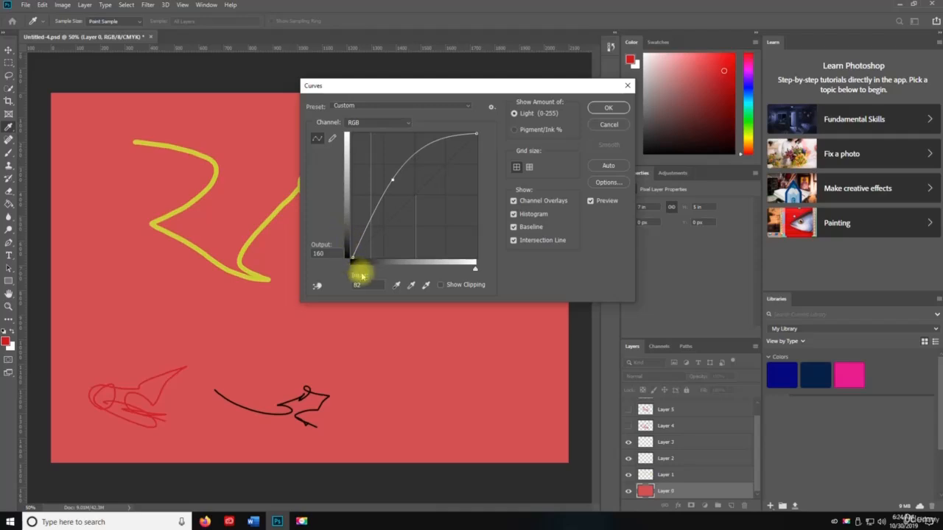
left_click_drag(353, 269, 389, 270)
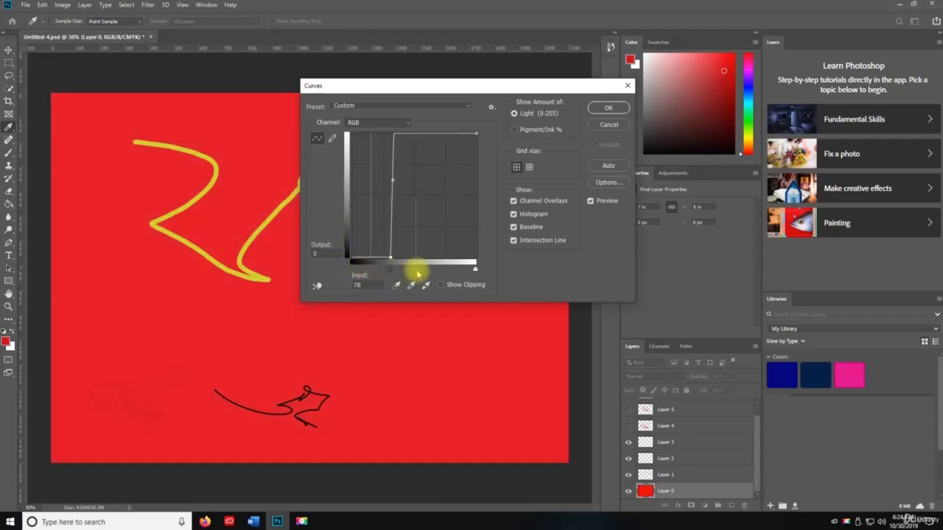
left_click(608, 107)
key("v")
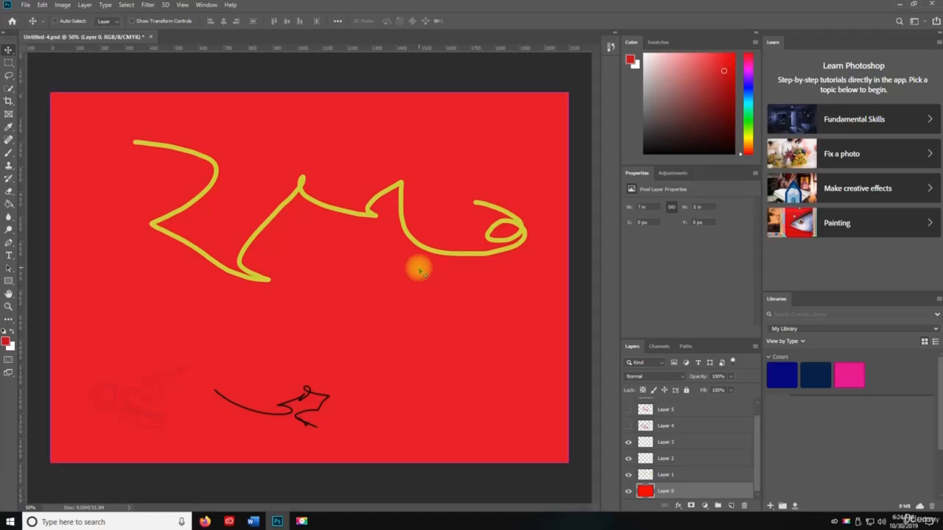
Step: Apply Hue/Saturation to the bottom layer with hue +112, saturation +44 and lightness -55
key("ctrl+u")
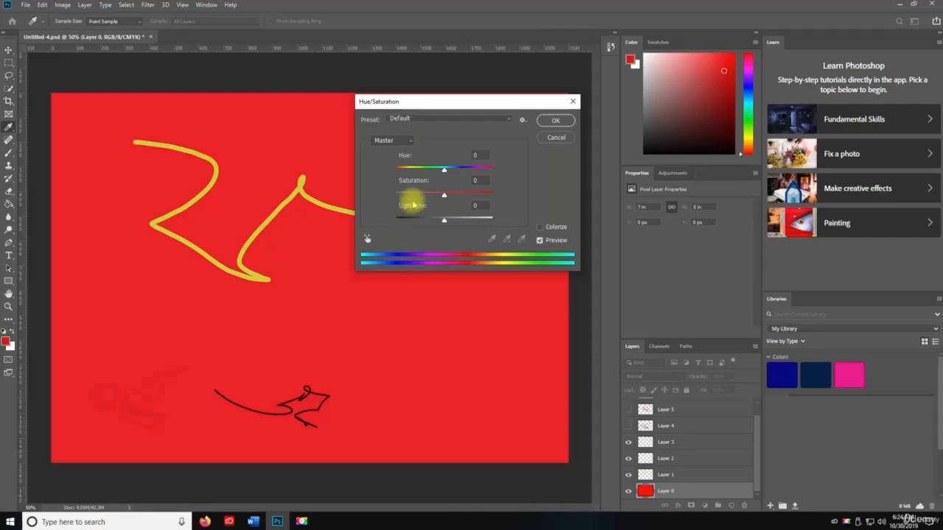
left_click_drag(445, 171, 405, 171)
left_click_drag(444, 195, 418, 220)
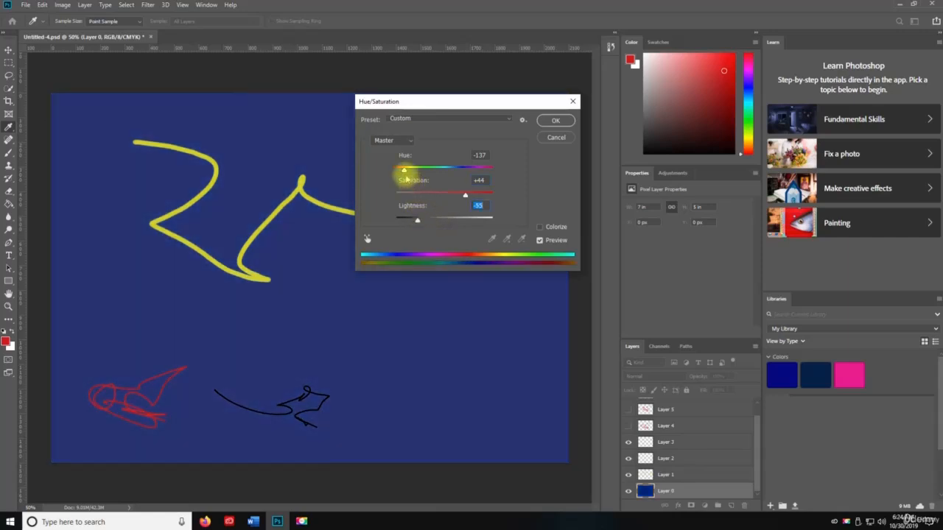
left_click_drag(406, 173, 480, 172)
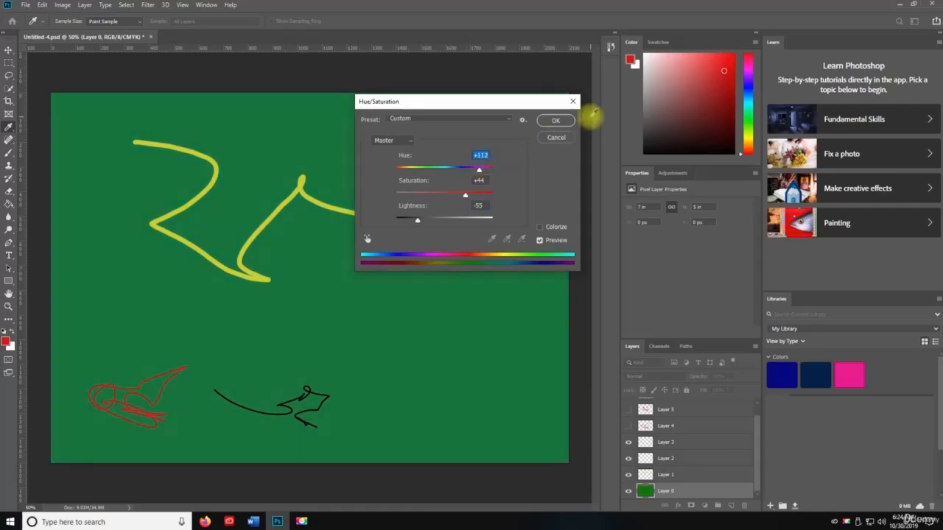
left_click(556, 120)
key("v")
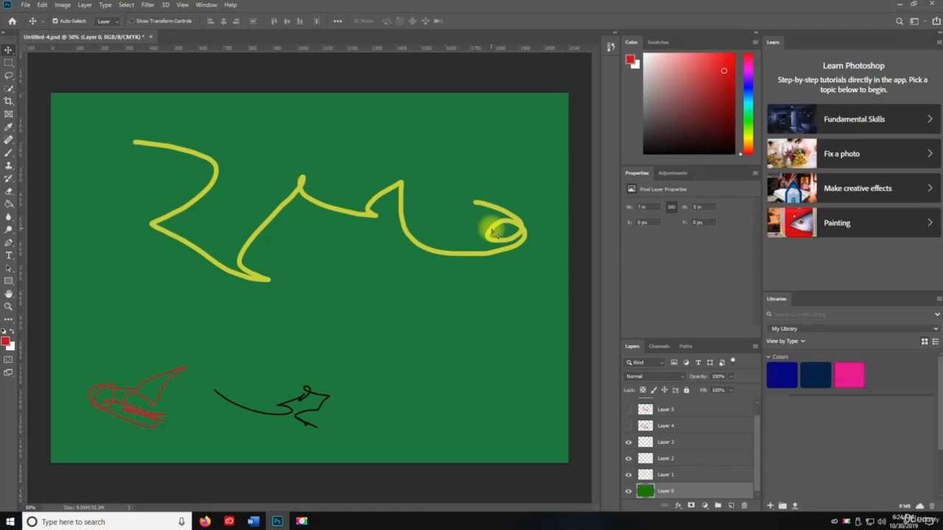
Step: Apply Color Balance to the bottom layer's midtones with color levels -65, +13 and +66
key("ctrl+b")
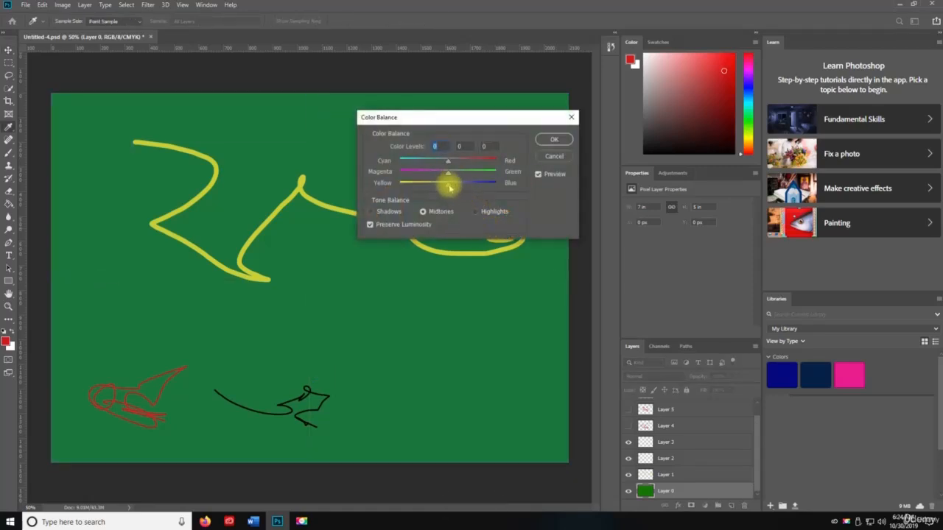
mouse_move(450, 188)
left_mouse_down()
mouse_move(469, 184)
mouse_move(419, 173)
mouse_move(486, 161)
mouse_move(426, 193)
mouse_move(401, 190)
mouse_move(421, 170)
mouse_move(488, 173)
mouse_move(416, 162)
mouse_move(400, 181)
mouse_move(482, 189)
mouse_move(454, 174)
left_mouse_up()
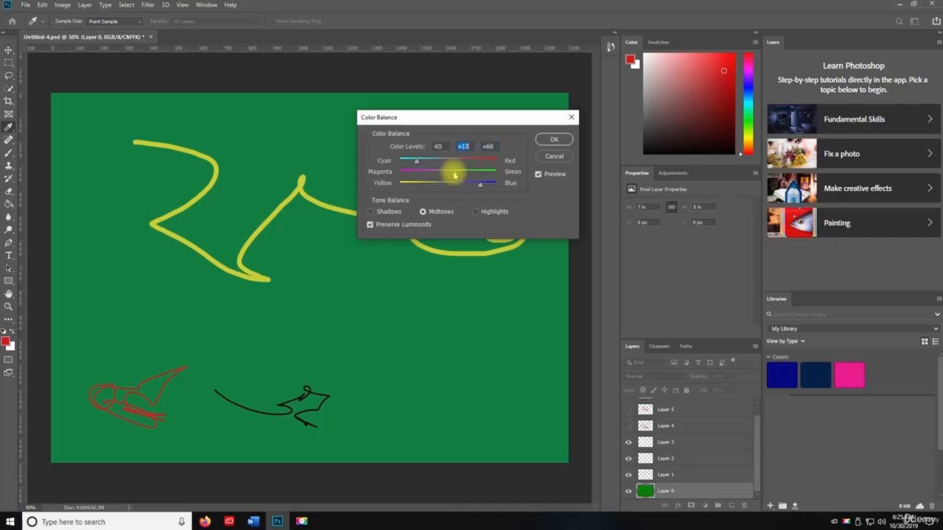
left_click(554, 140)
key("v")
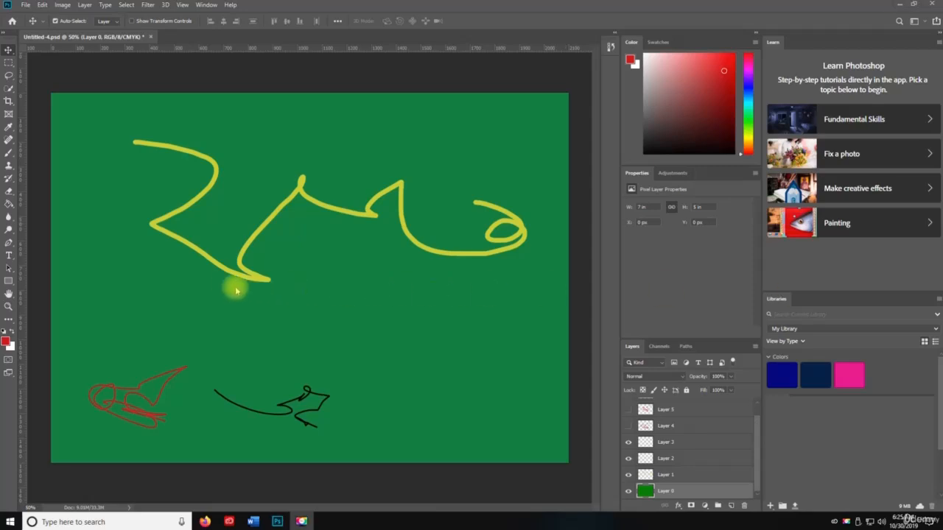
Step: Apply Black & White to the bottom layer with reds -128, yellows 160, greens -66, cyans 160, blues -79 and magentas 211
key("space")
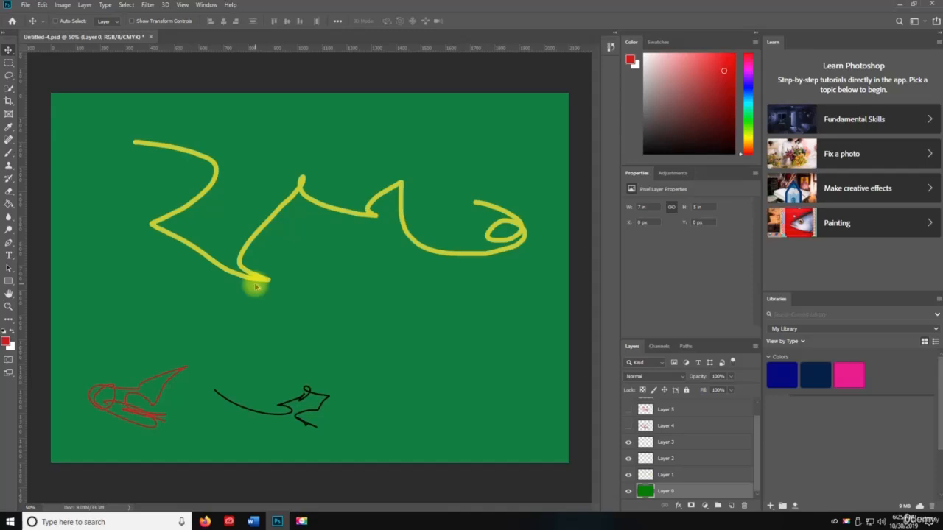
key("ctrl+alt+shift+b")
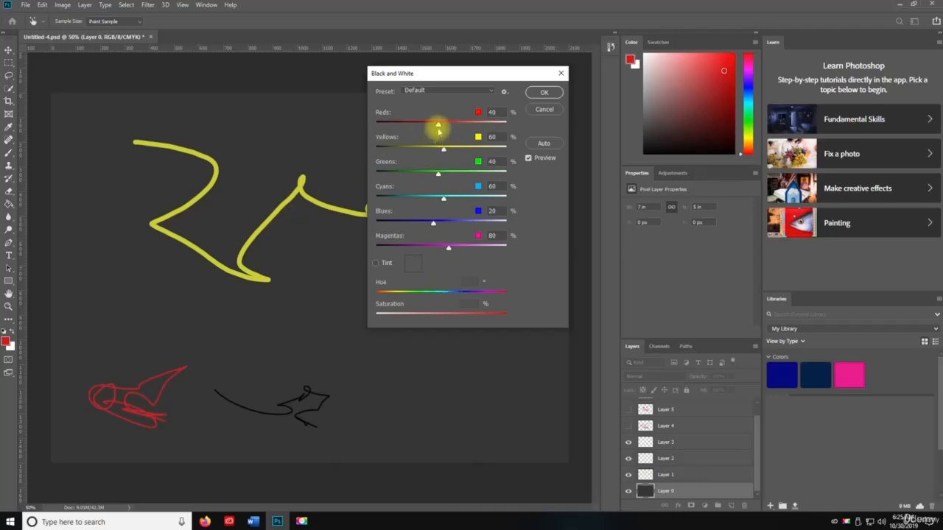
left_click_drag(439, 124, 395, 124)
left_click_drag(444, 151, 407, 222)
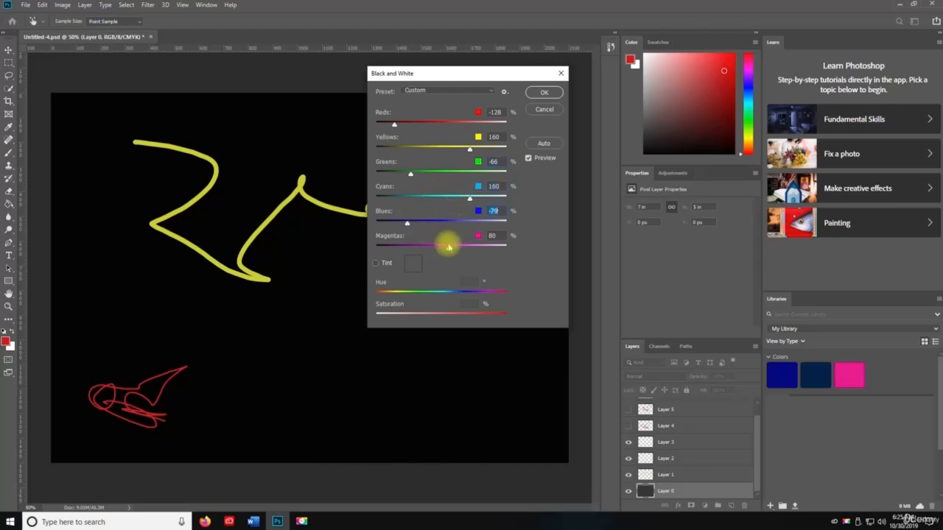
left_click_drag(449, 249, 482, 251)
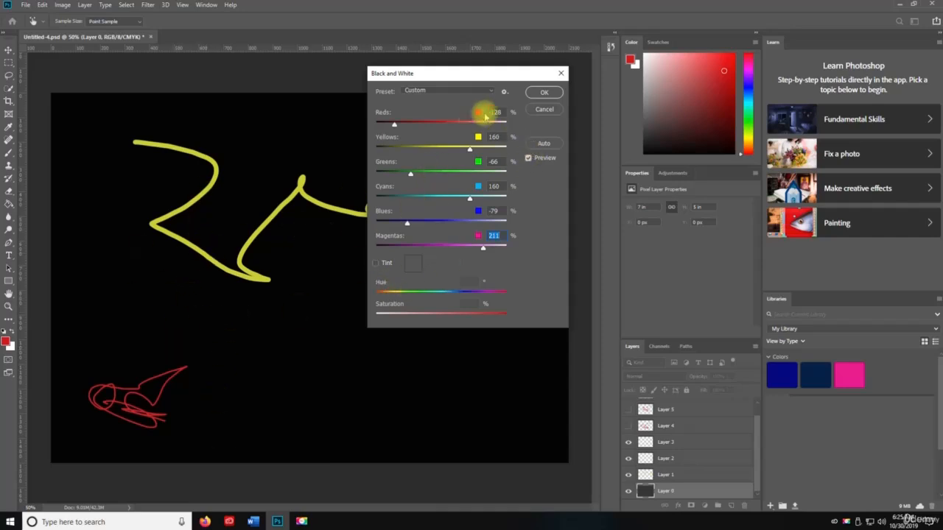
left_click(545, 93)
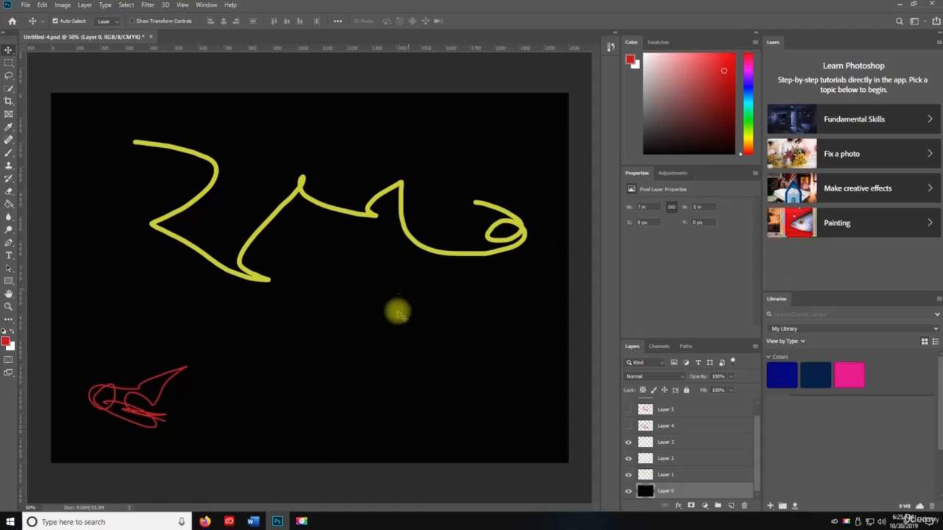
Step: Invert the bottom layer's colors and undo the inversion
key("ctrl+i")
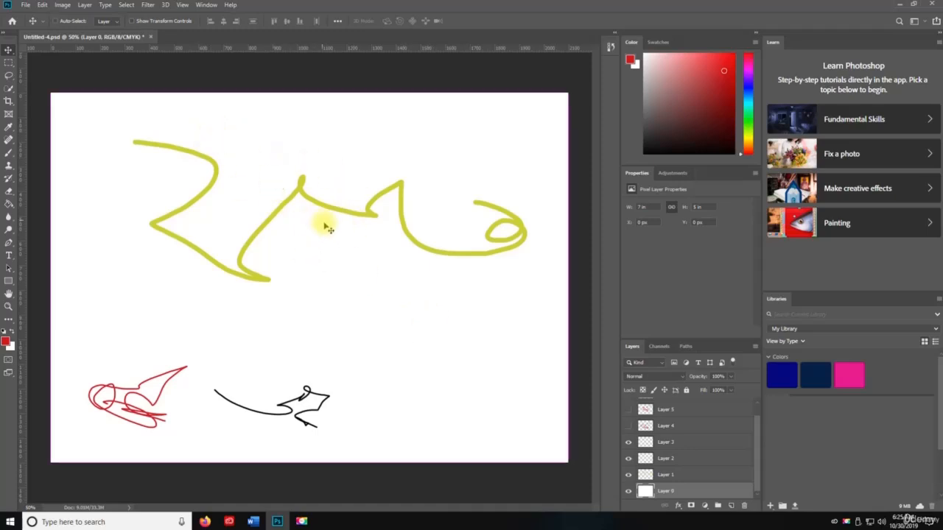
key("ctrl+z")
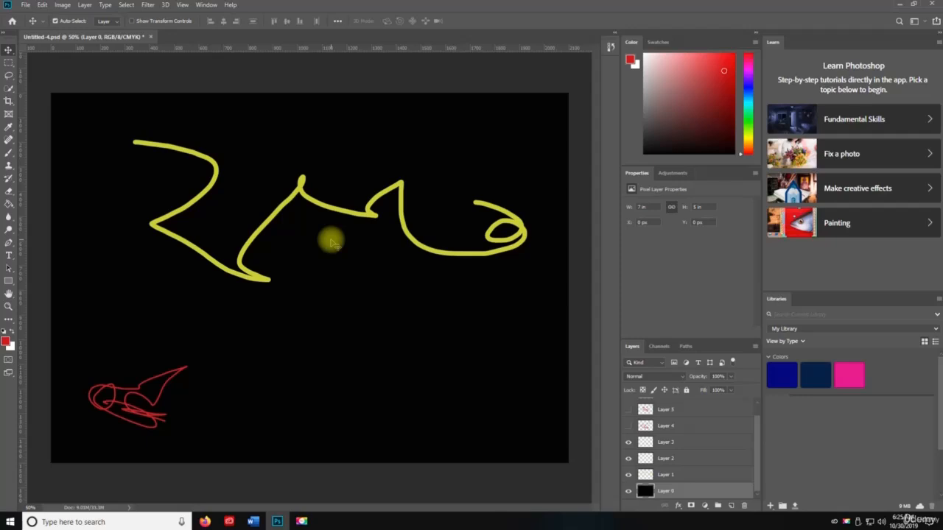
Step: Desaturate the bottom layer
key("ctrl+shift+u")
key("ctrl+shift+u")
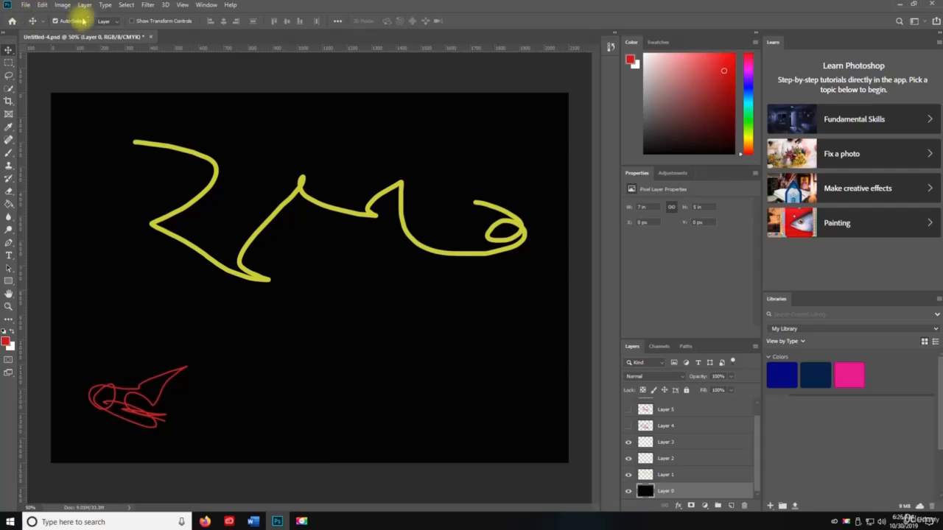
Step: Desaturate the bottom layer again and apply Auto Tone to it
left_click(63, 5)
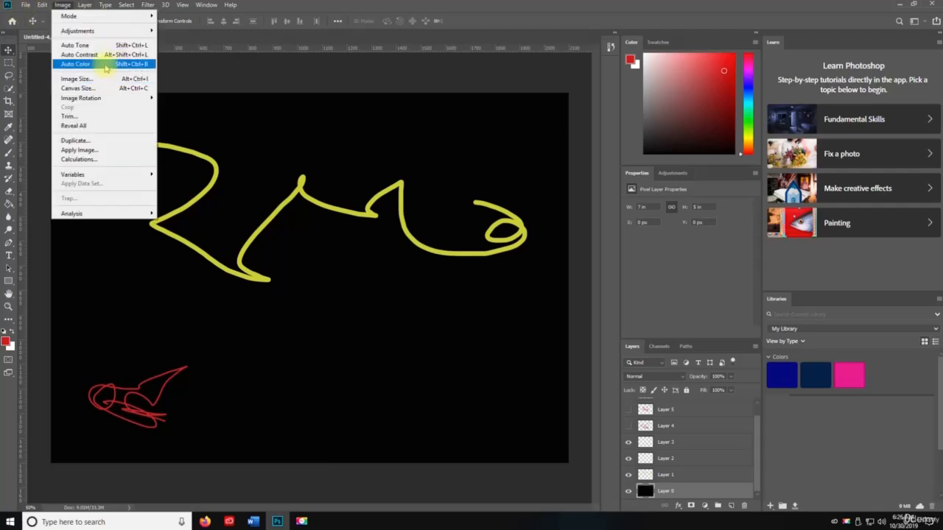
mouse_move(103, 32)
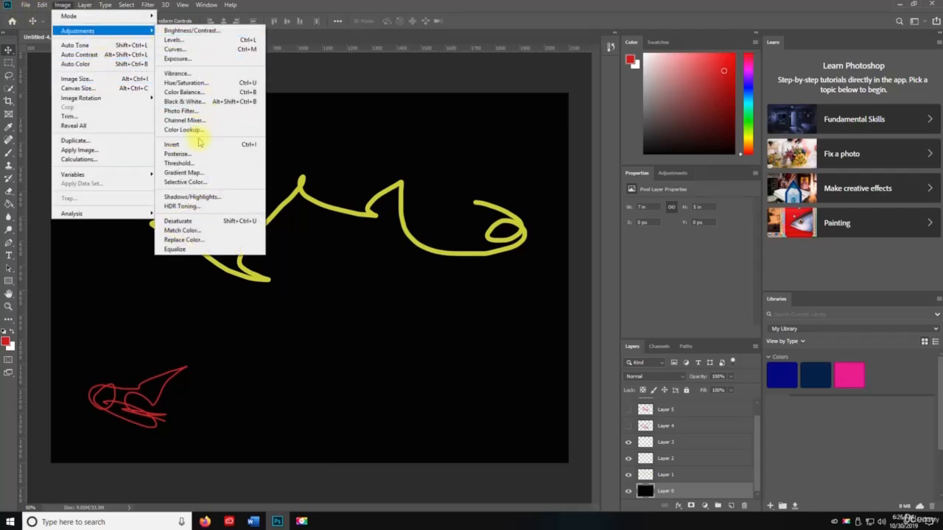
left_click(221, 221)
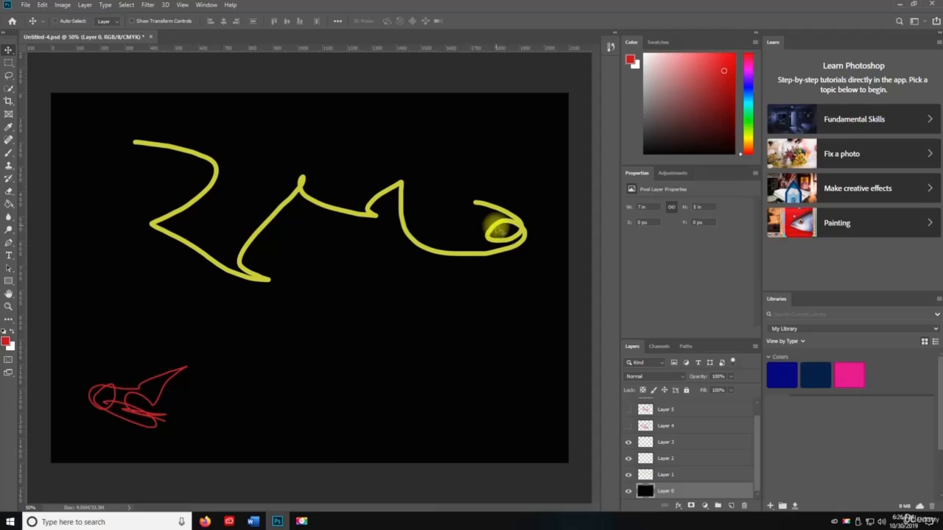
key("ctrl+shift+l")
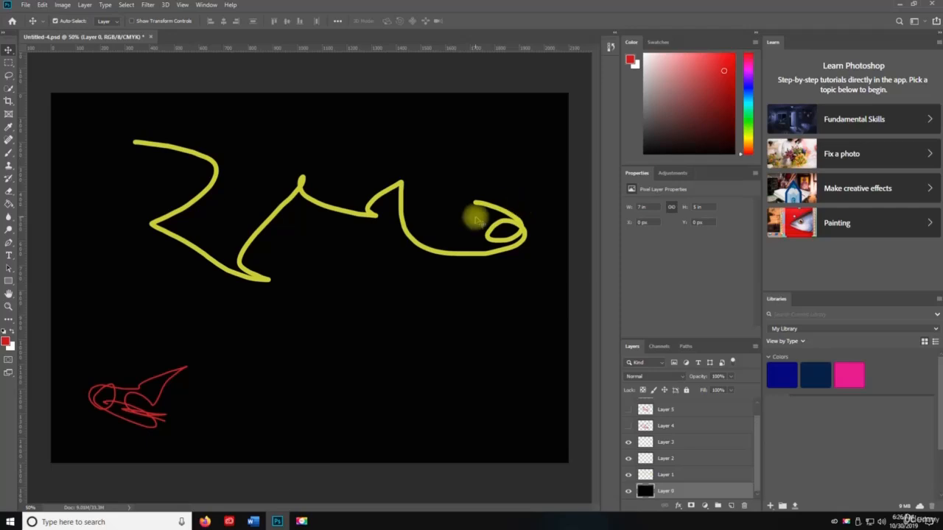
Step: Create a new 1362 x 857 pixel RGB document named Untitled-5 at 300 pixels/inch with a white background
key("ctrl+n")
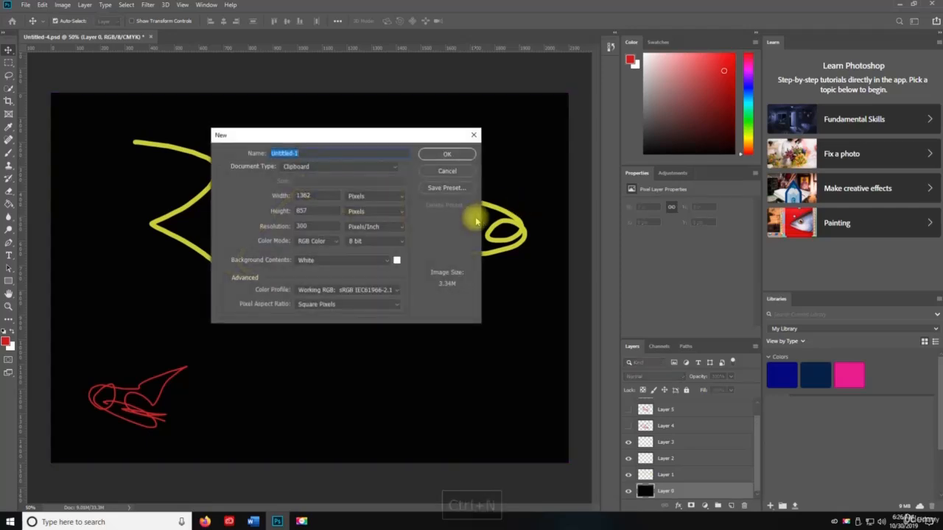
key("Right")
key("BackSpace")
type("5")
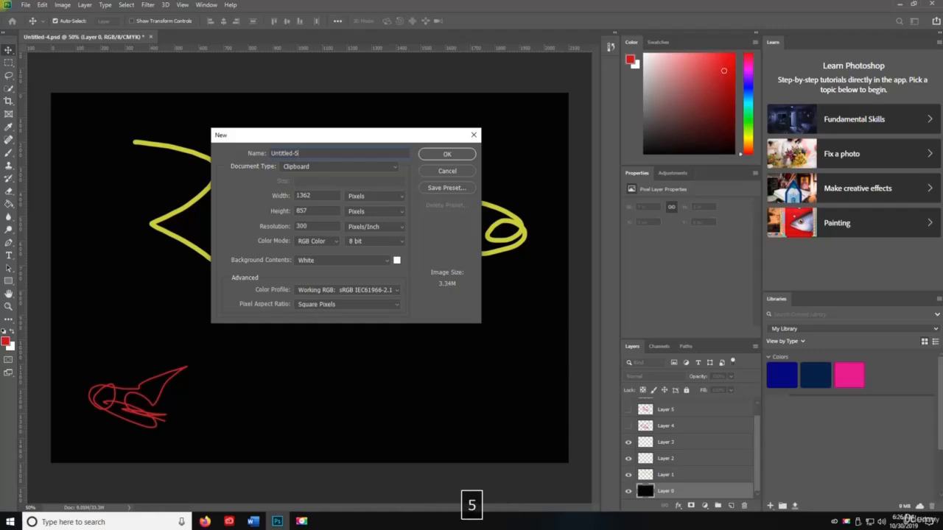
key("Return")
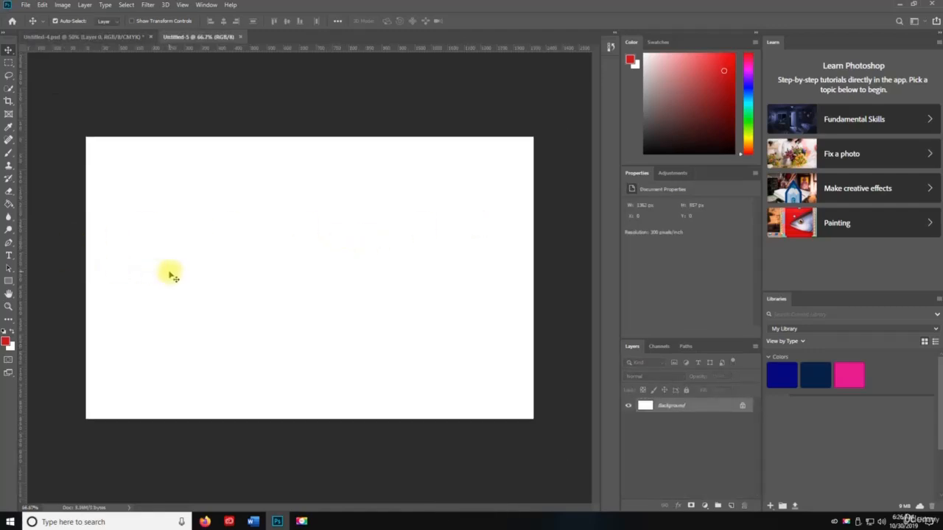
Step: Add a new layer above the background and paint freehand red brush strokes across the canvas
key("g")
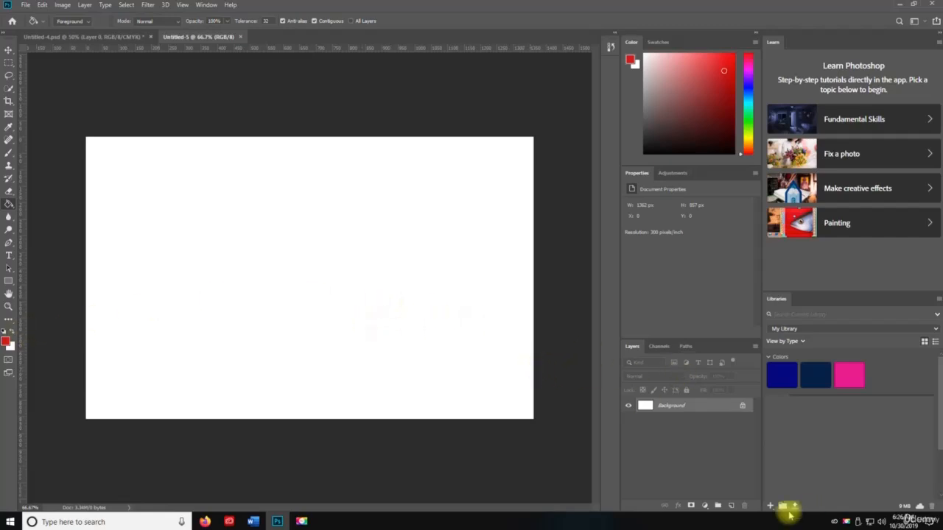
left_click(731, 505)
key("n")
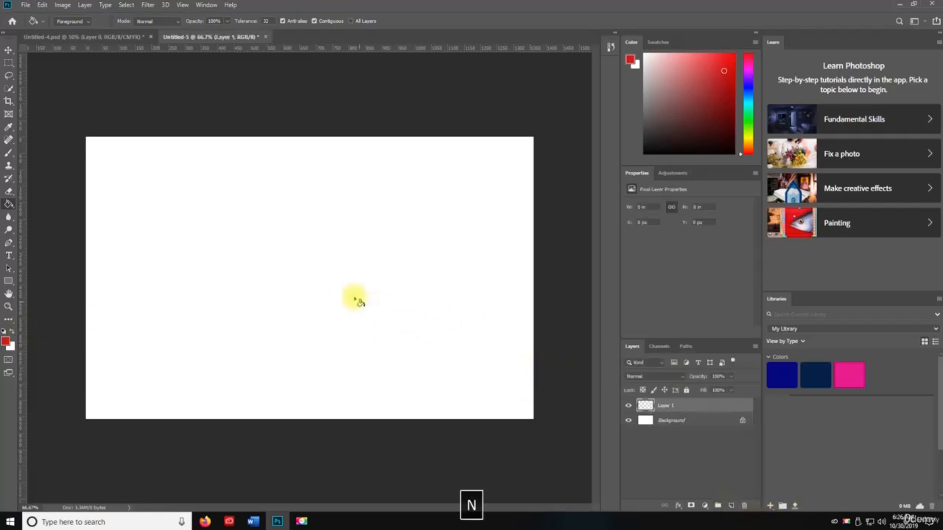
key("b")
mouse_move(322, 226)
left_mouse_down()
mouse_move(434, 306)
mouse_move(318, 272)
mouse_move(444, 193)
left_mouse_up()
mouse_move(274, 311)
left_mouse_down()
mouse_move(332, 385)
mouse_move(398, 387)
mouse_move(451, 362)
left_mouse_up()
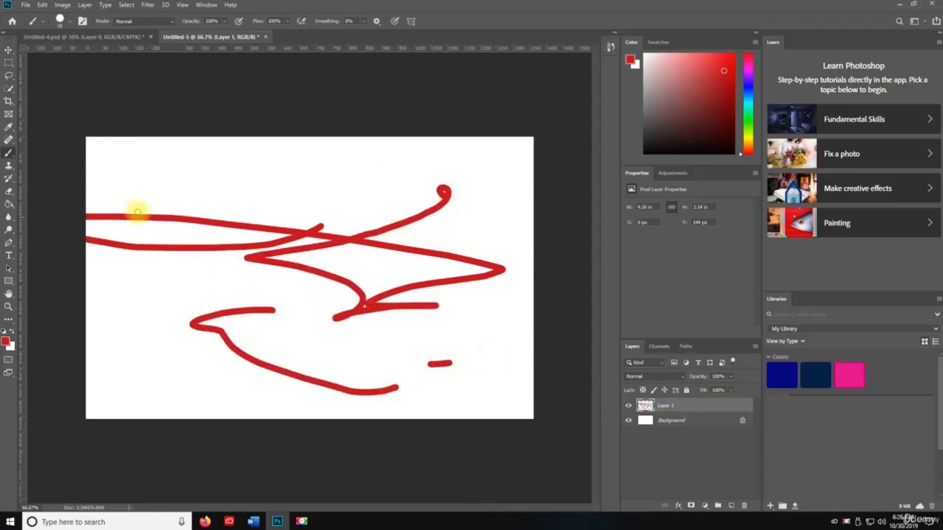
Step: Unlock the background layer and fill it with a diagonal red-to-white linear gradient from the upper left to the lower right
left_click(742, 421)
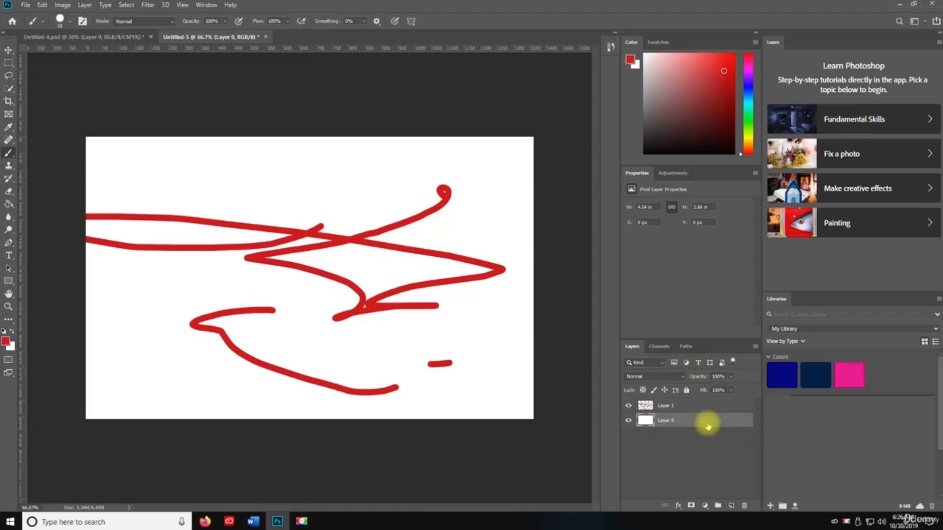
right_click(9, 202)
left_click(66, 205)
left_click_drag(96, 151, 612, 390)
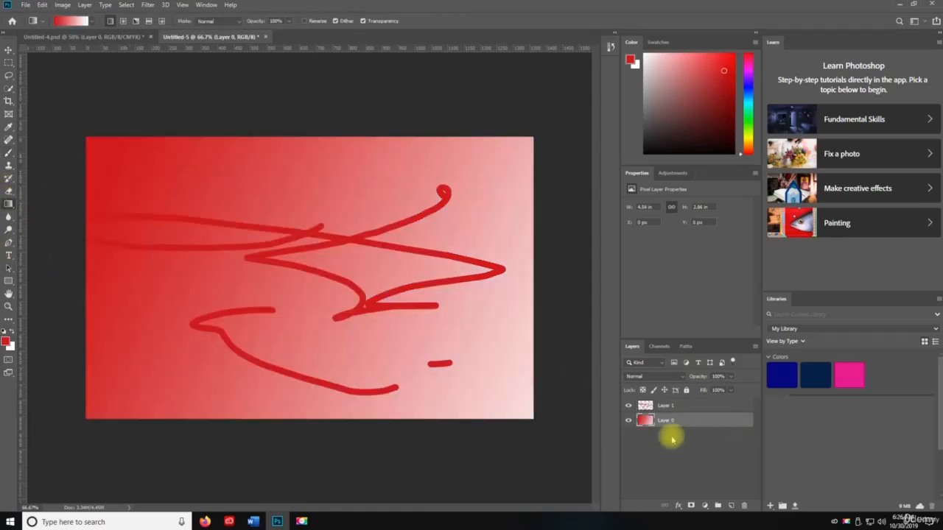
Step: Swap the foreground and background colors to make white the foreground, and delete the layer holding the red strokes
left_click(666, 406)
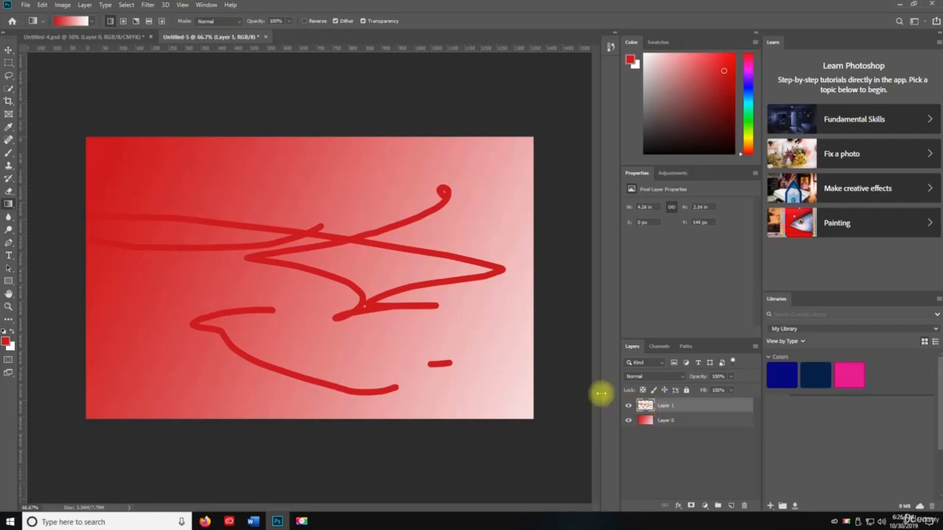
key("x")
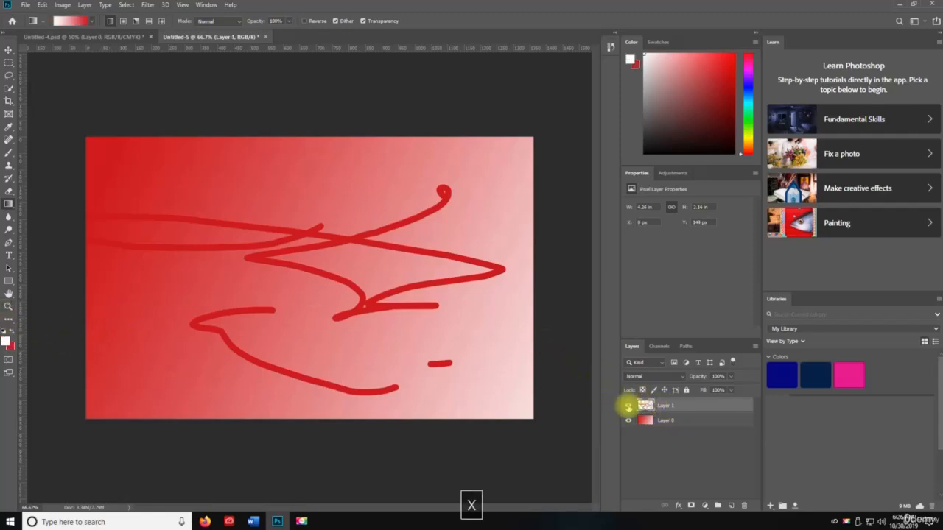
left_click(741, 506)
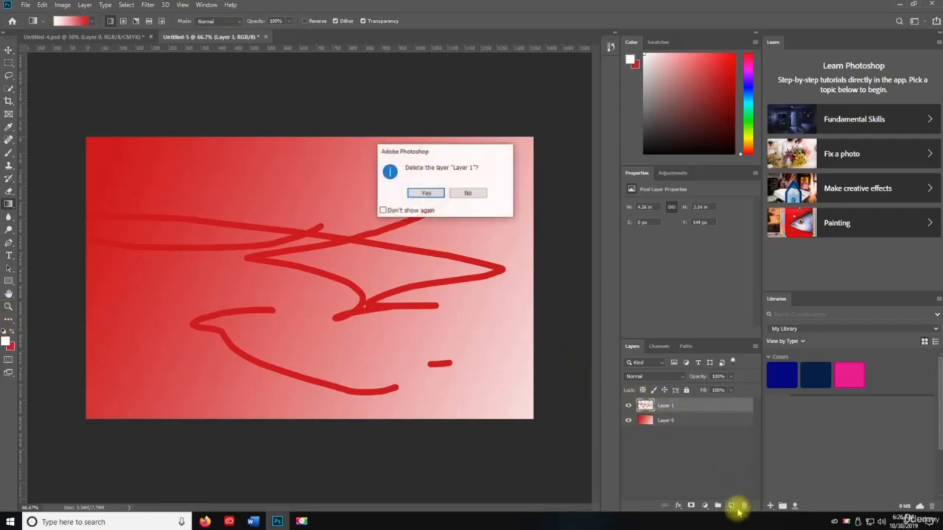
left_click(425, 193)
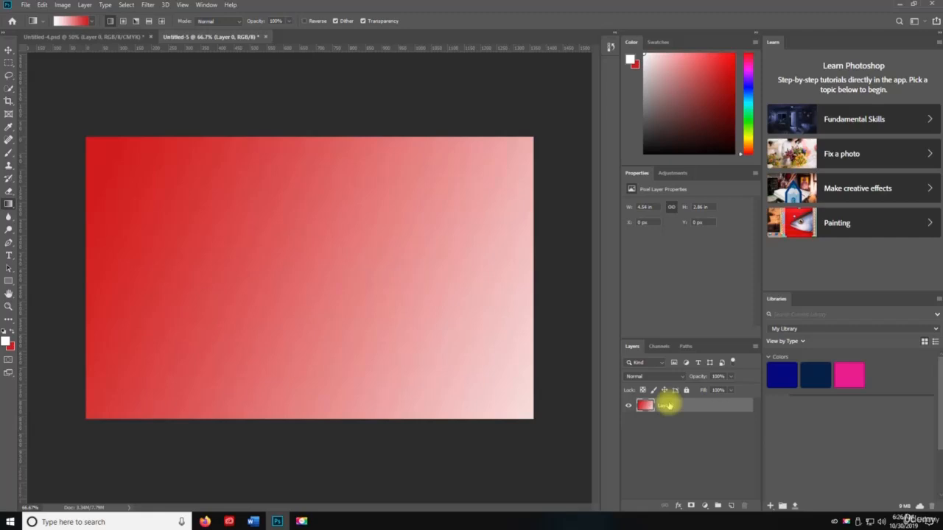
Step: Paint a freehand white squiggle on a new layer above the gradient and apply Auto Tone to it
left_click(727, 506)
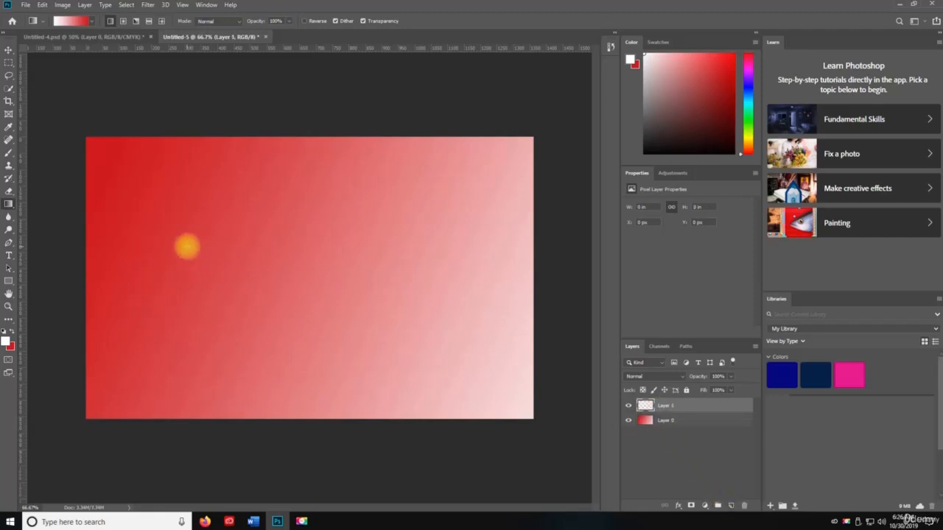
key("b")
mouse_move(183, 200)
left_mouse_down()
mouse_move(155, 232)
mouse_move(229, 268)
mouse_move(388, 224)
mouse_move(390, 255)
mouse_move(434, 173)
mouse_move(459, 272)
mouse_move(306, 312)
mouse_move(462, 351)
left_mouse_up()
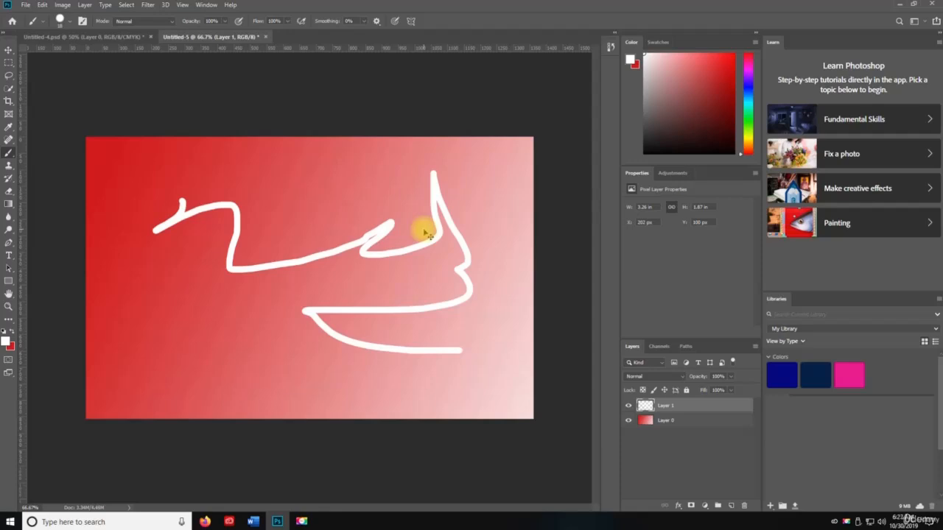
key("ctrl+shift+l")
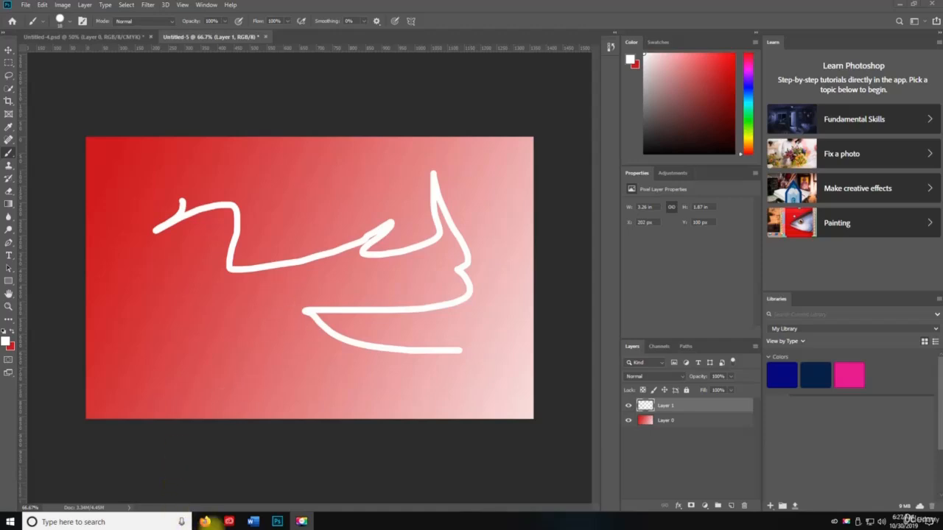
Step: Switch to Firefox and search Google Images for "landscape"
left_click(208, 522)
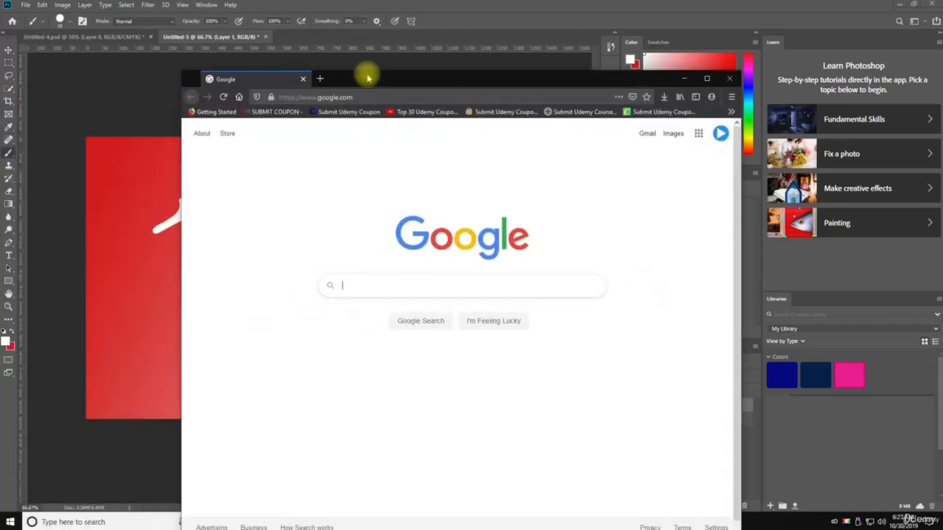
double_click(368, 76)
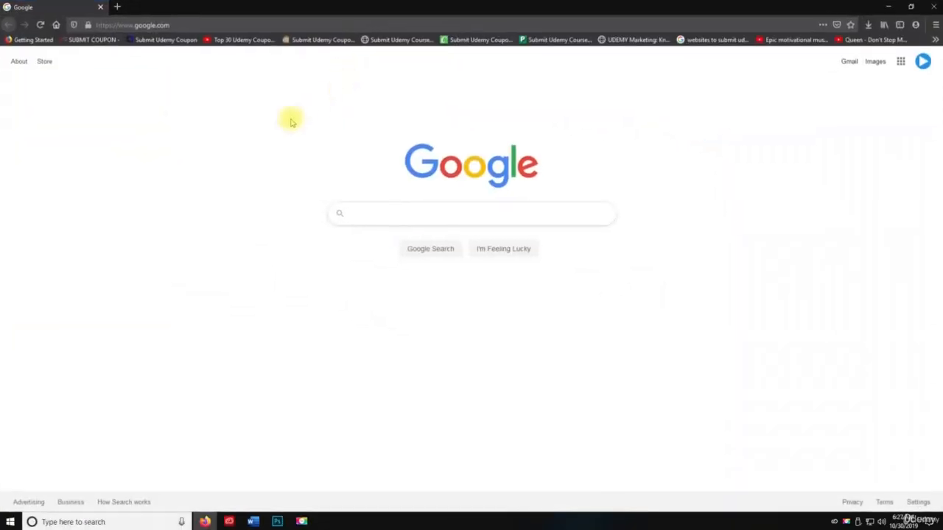
key("a")
left_click(419, 213)
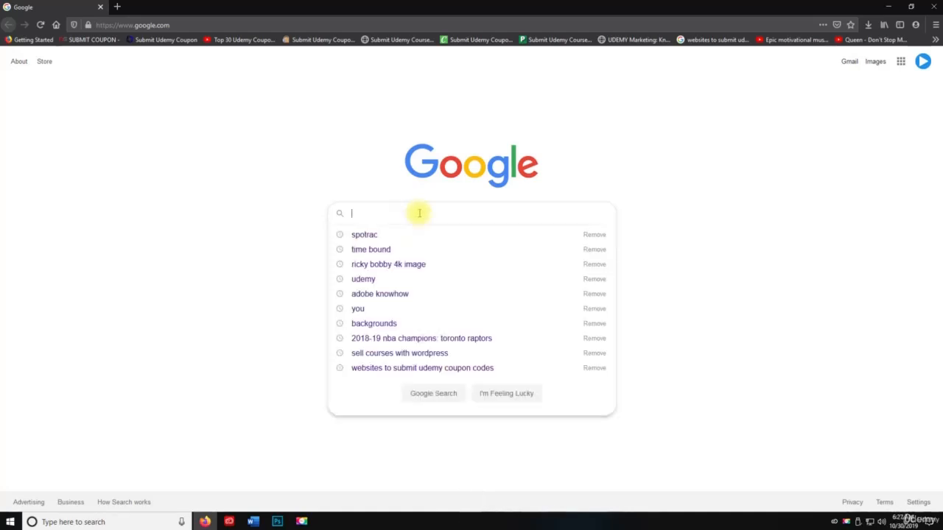
type("landscape")
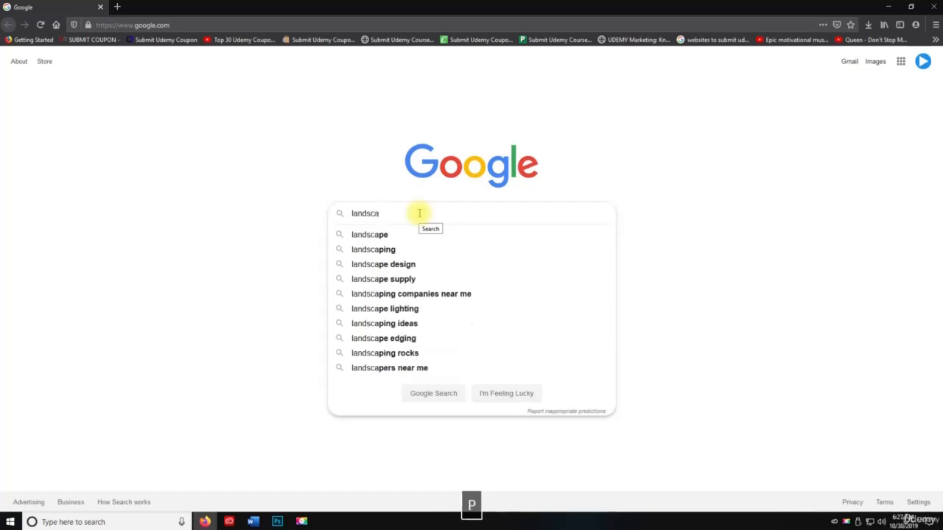
key("Return")
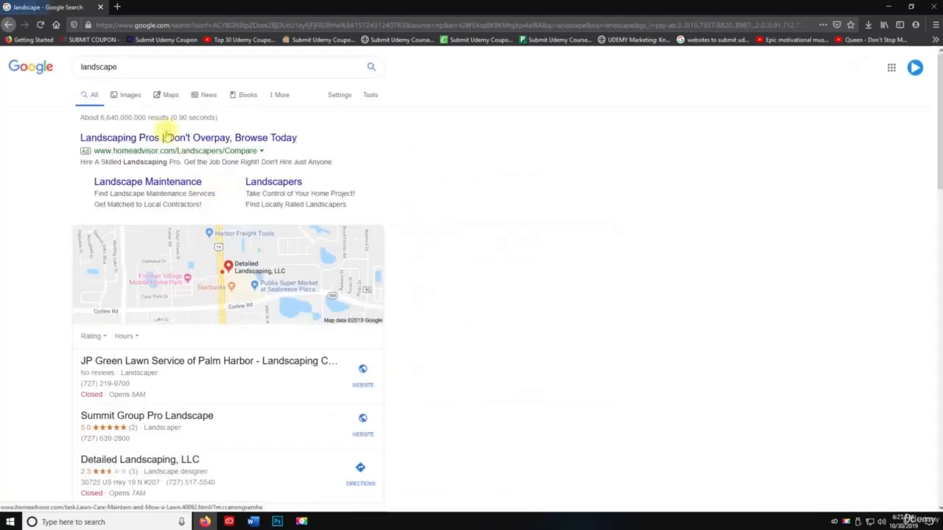
left_click(130, 95)
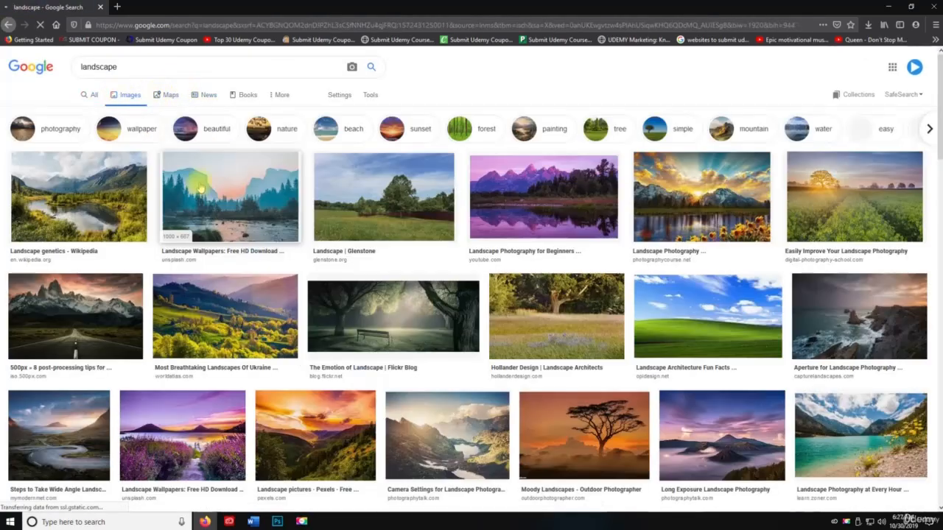
Step: Save the Unsplash image of blue mountains and a river to the Desktop under its suggested file name
left_click(191, 198)
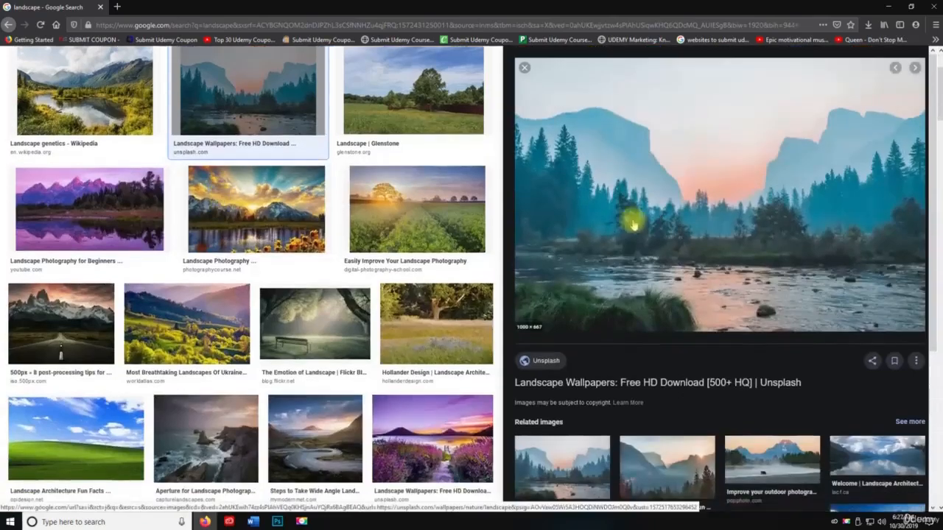
right_click(678, 178)
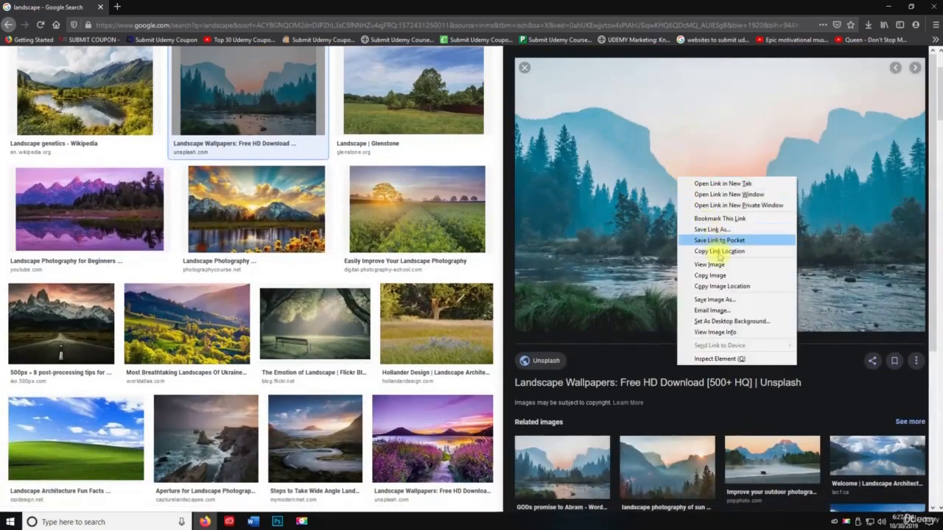
left_click(714, 299)
left_click(203, 234)
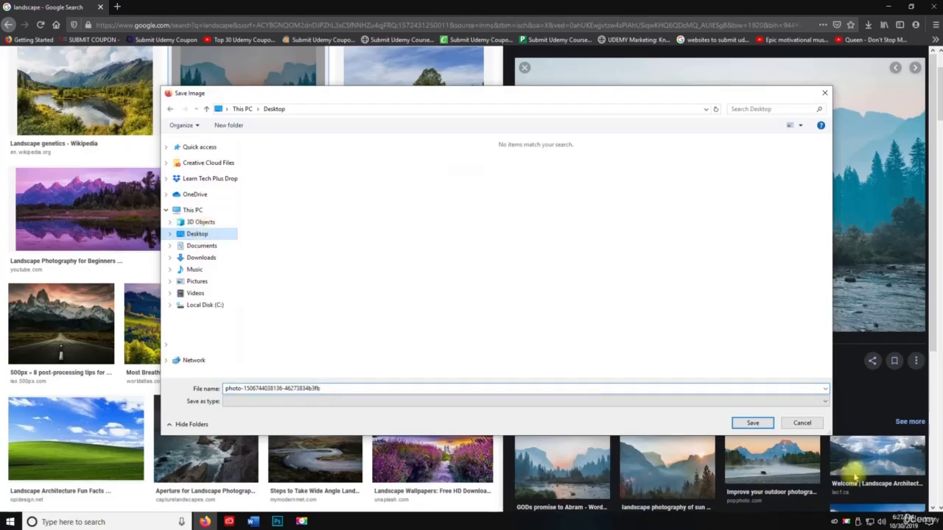
left_click(752, 426)
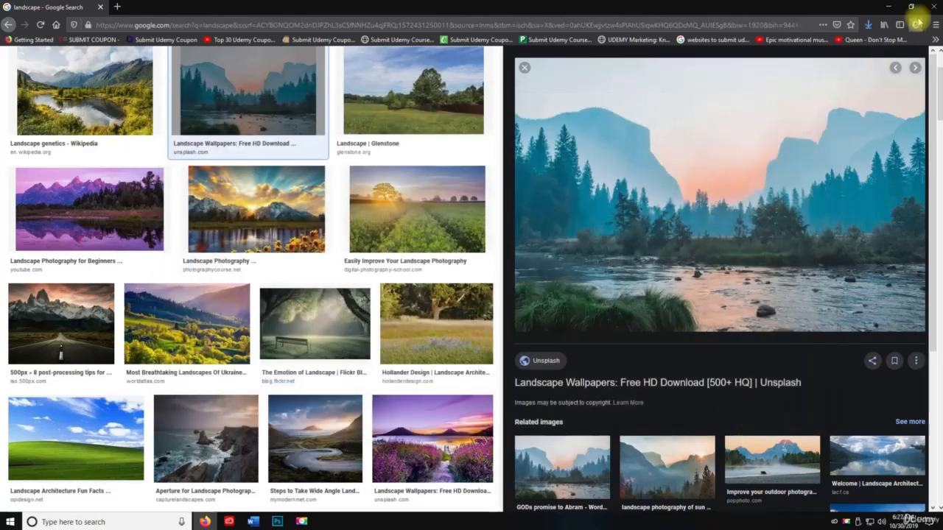
key("space")
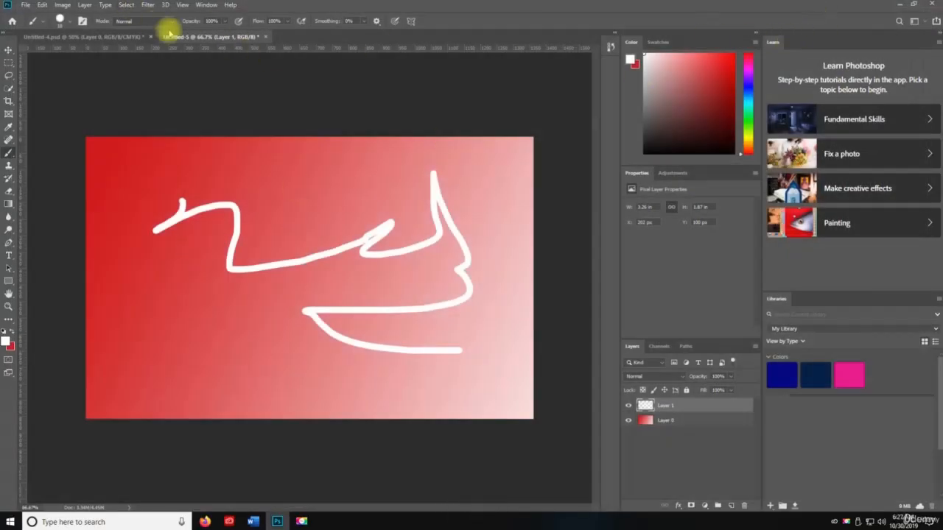
key("v")
key("ctrl+o")
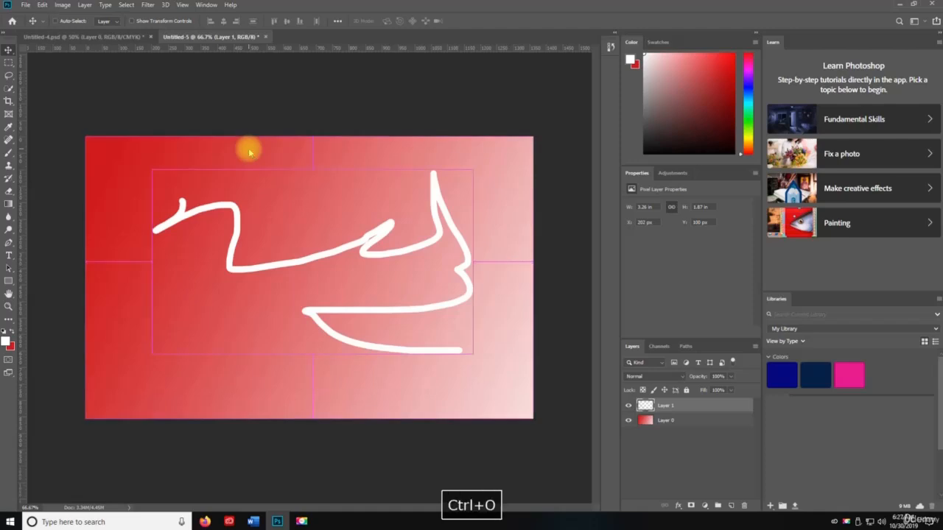
left_click(118, 87)
double_click(122, 90)
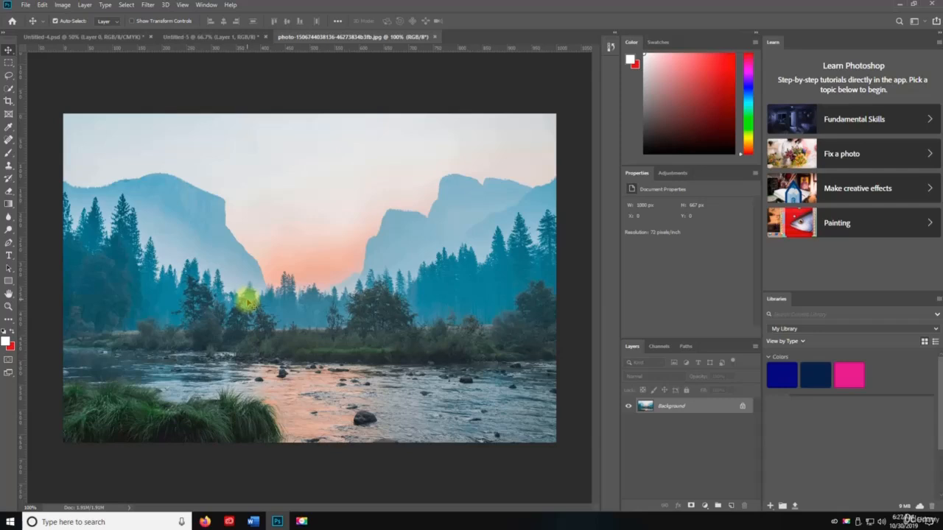
Step: Apply Auto Tone to the landscape photo, undo it for comparison, and reapply it
key("ctrl+shift+l")
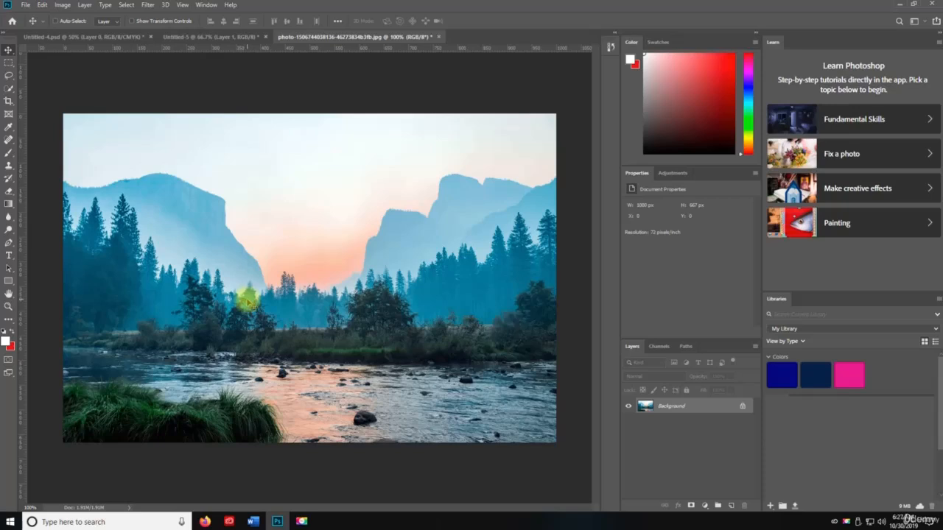
key("ctrl+z")
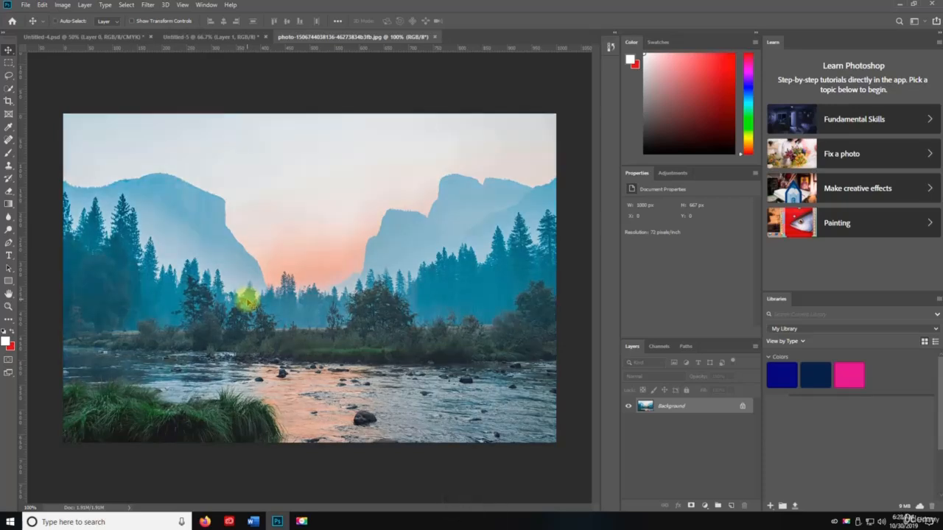
key("ctrl+shift+l")
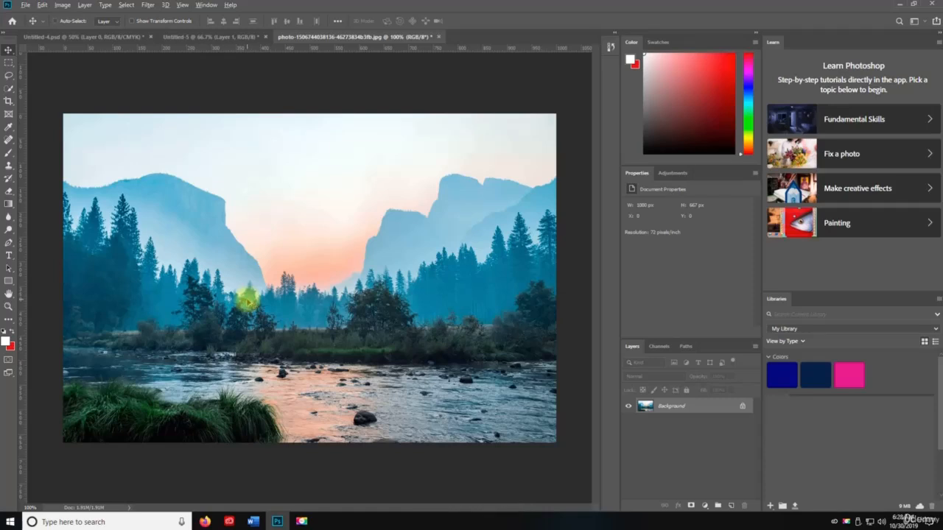
Step: Apply Auto Contrast and Auto Color to the landscape photo, undoing and redoing Auto Color for comparison
key("ctrl+alt+shift+l")
key("ctrl+shift+b")
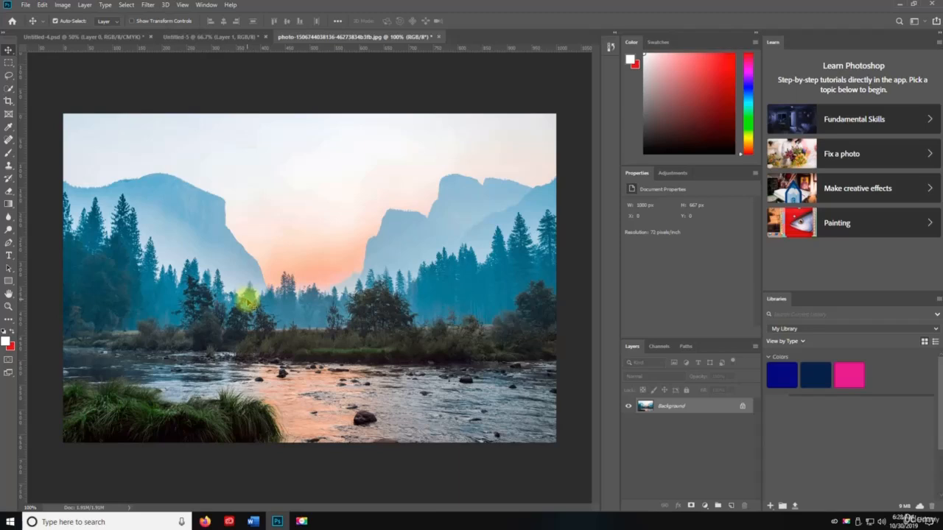
key("ctrl+z")
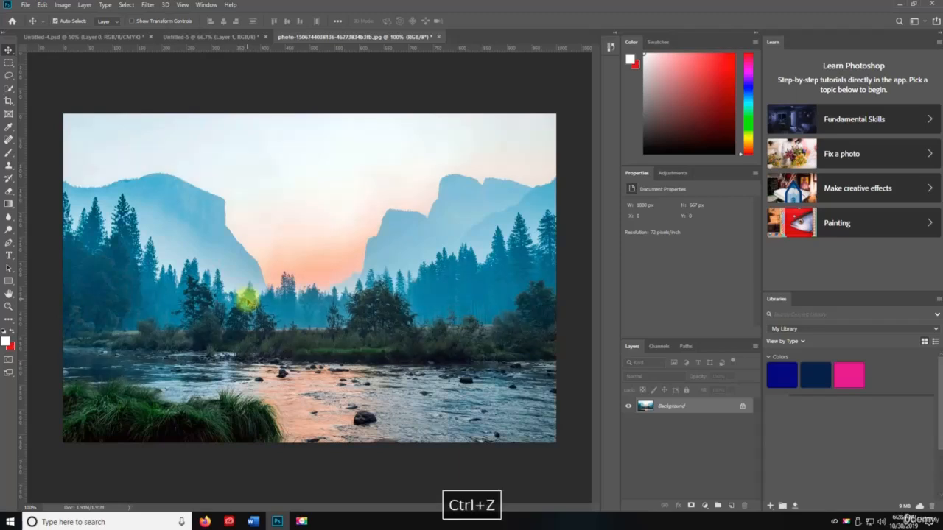
left_click(42, 5)
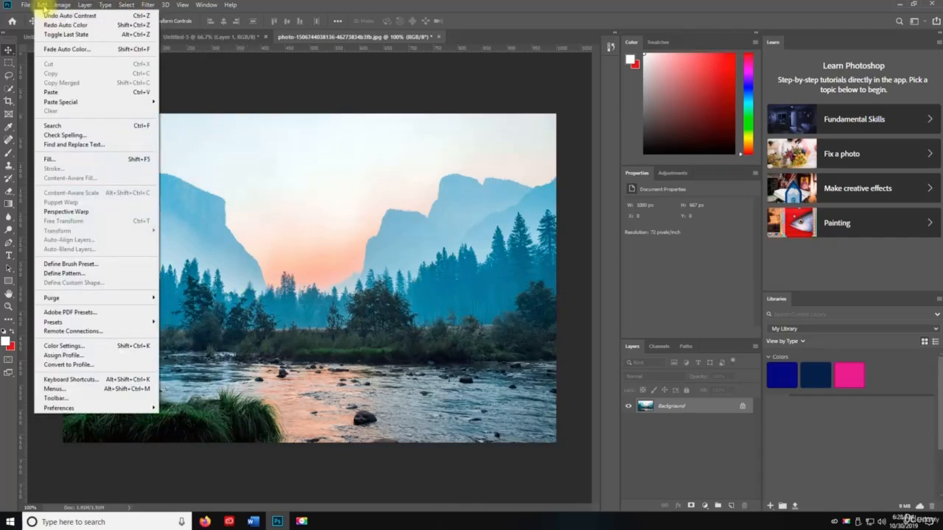
left_click(42, 5)
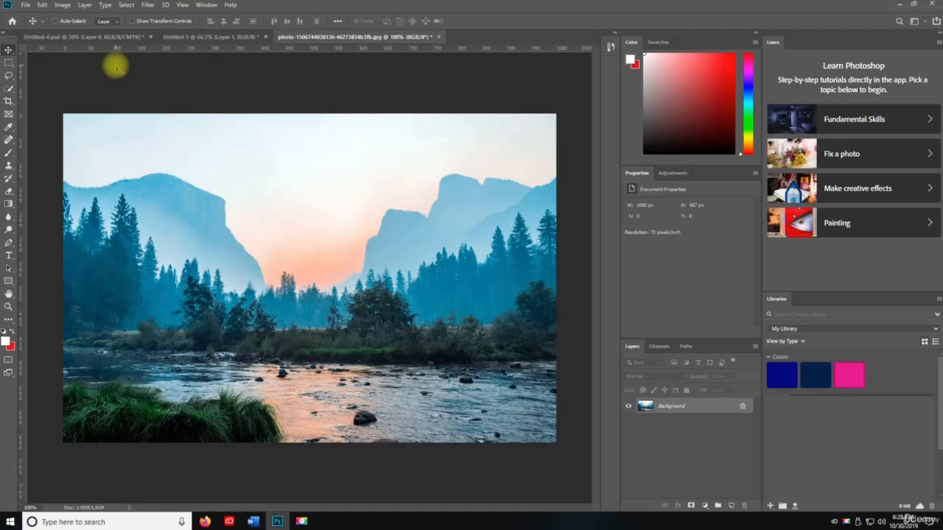
key("ctrl+shift+z")
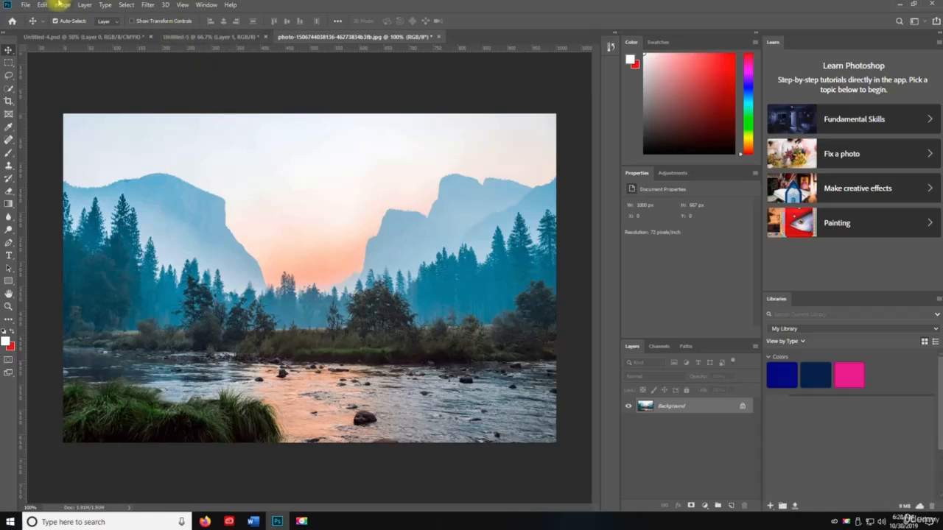
left_click(62, 5)
mouse_move(92, 33)
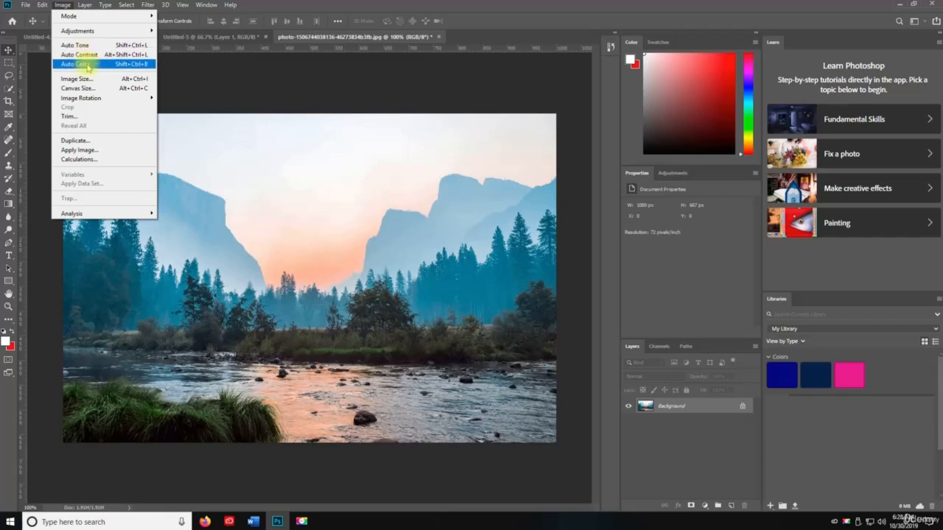
left_click(250, 87)
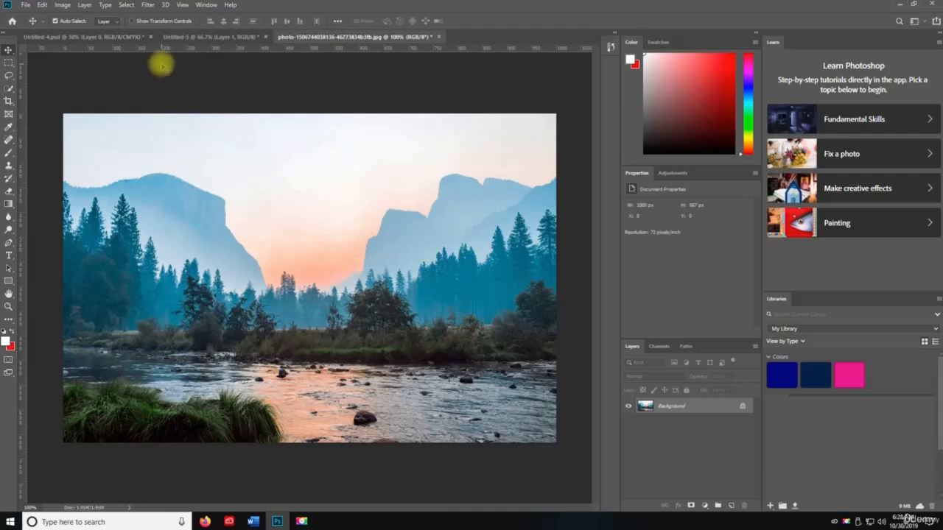
Step: Save the red gradient document Untitled-5 to the Desktop as a PSD with layers and Maximize Compatibility, and close it
left_click(212, 36)
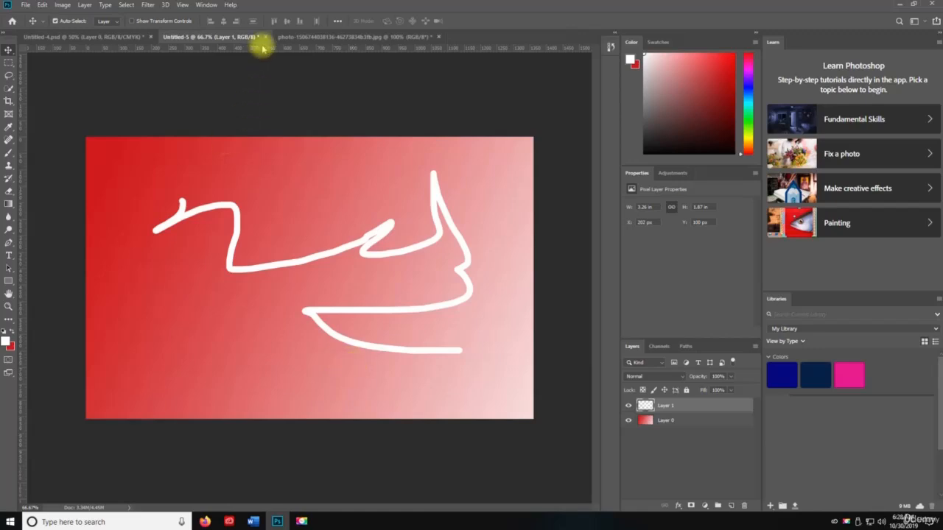
key("ctrl")
key("ctrl+s")
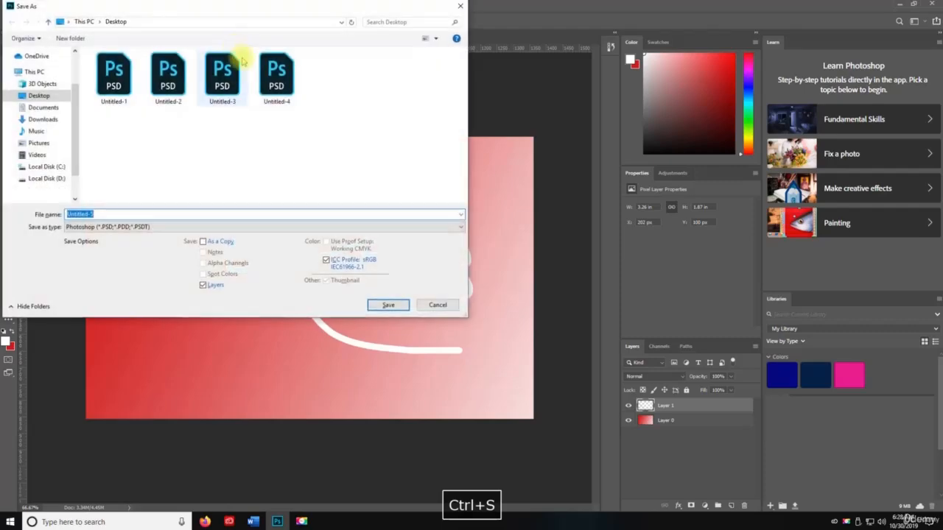
left_click(390, 305)
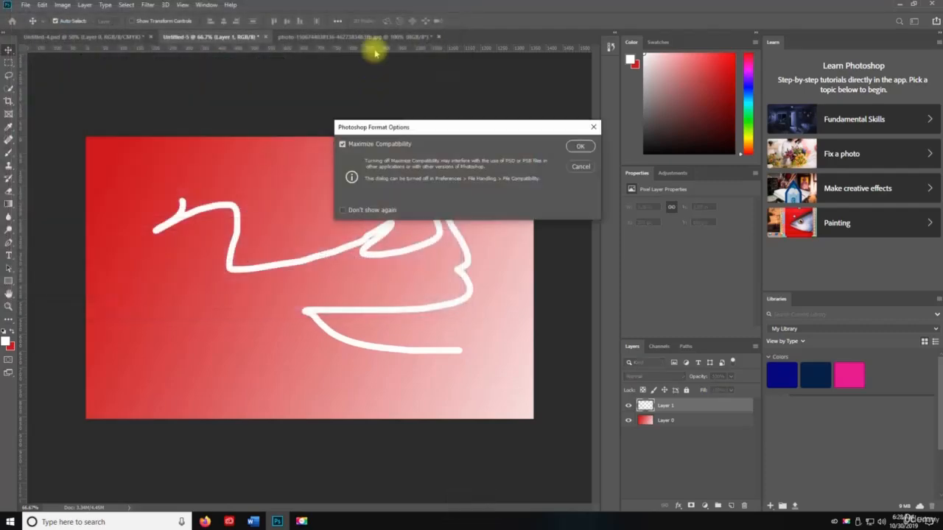
left_click(582, 147)
key("ctrl+w")
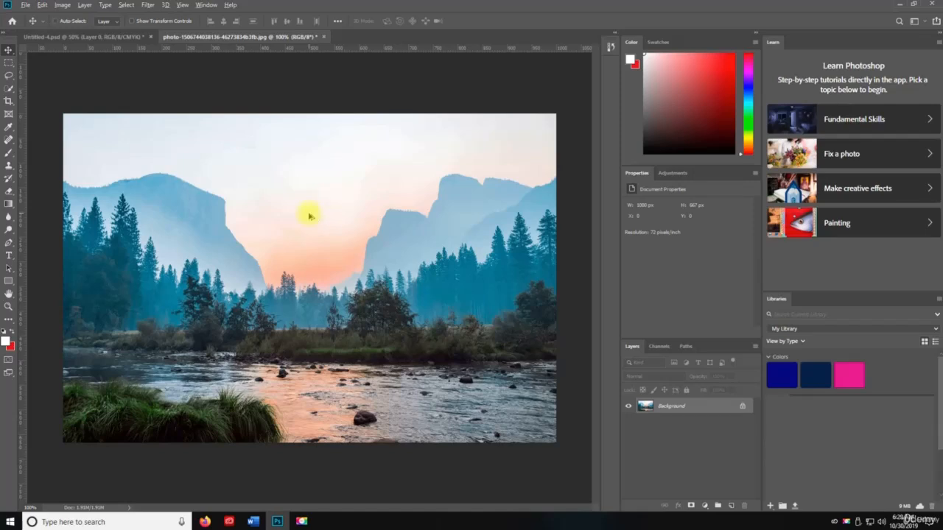
Step: Switch the landscape photo's Image Size units from inches to pixels, keeping the original dimensions
key("ctrl+alt+l")
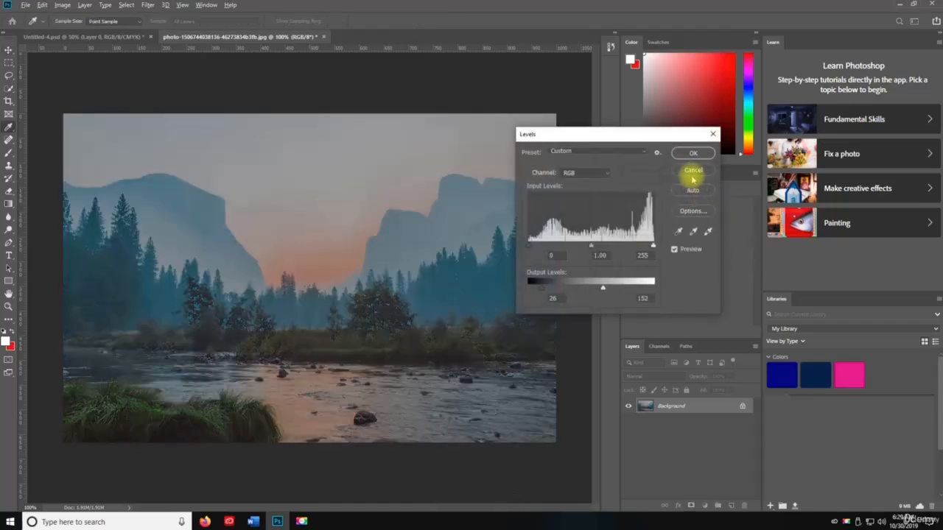
left_click(693, 171)
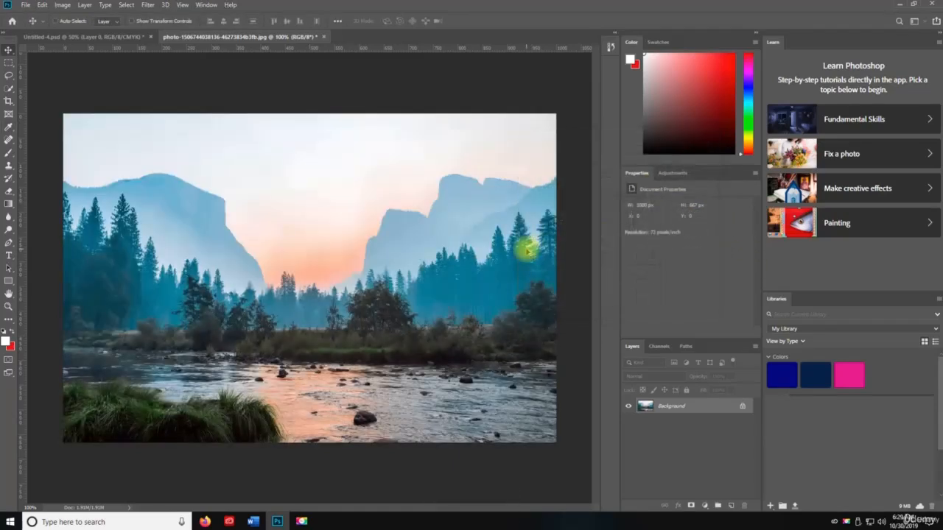
key("ctrl+alt+i")
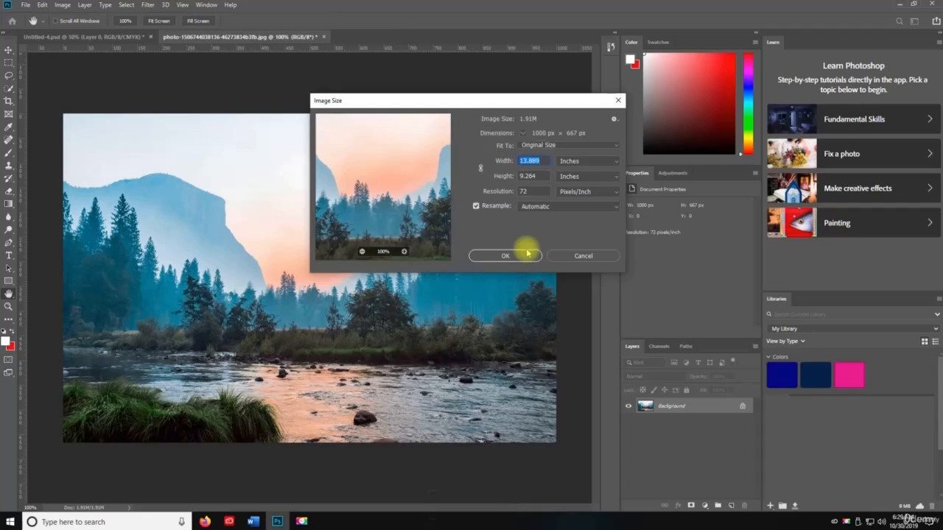
left_click_drag(501, 99, 288, 163)
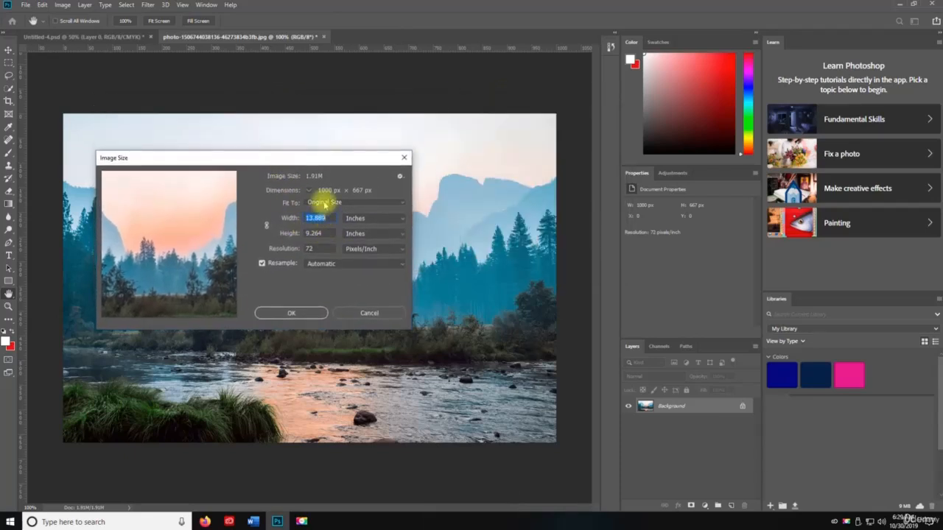
left_click(361, 219)
left_click(357, 236)
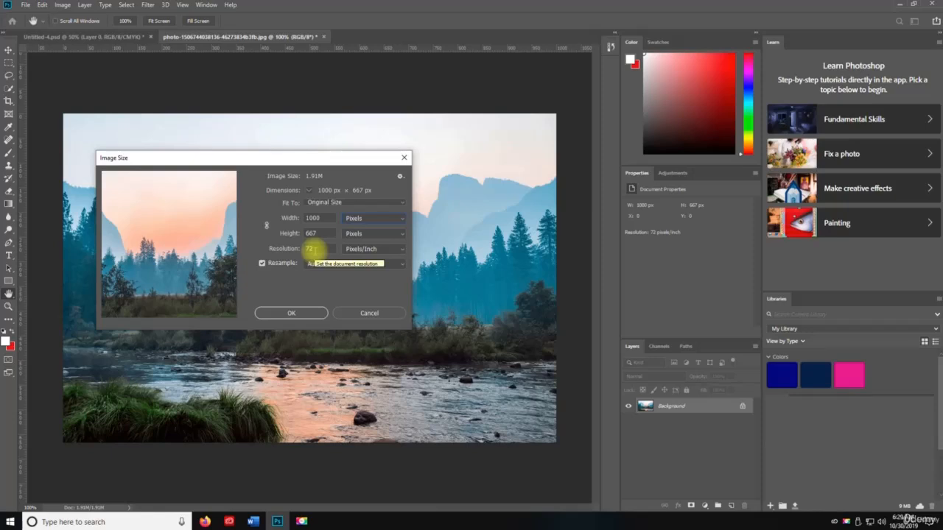
left_click(291, 314)
key("v")
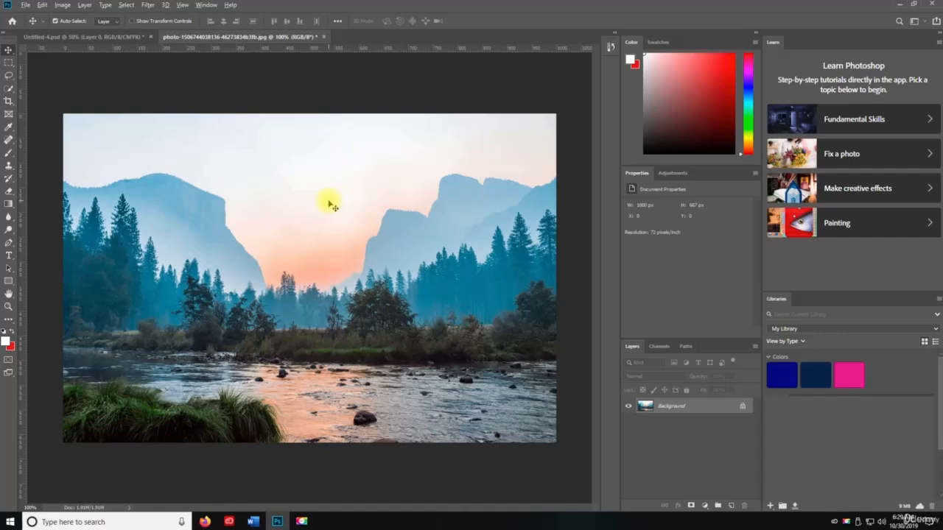
Step: Widen the landscape photo's canvas to 1200 pixels, keeping the centre anchor and the red background extension color
key("ctrl+alt+c")
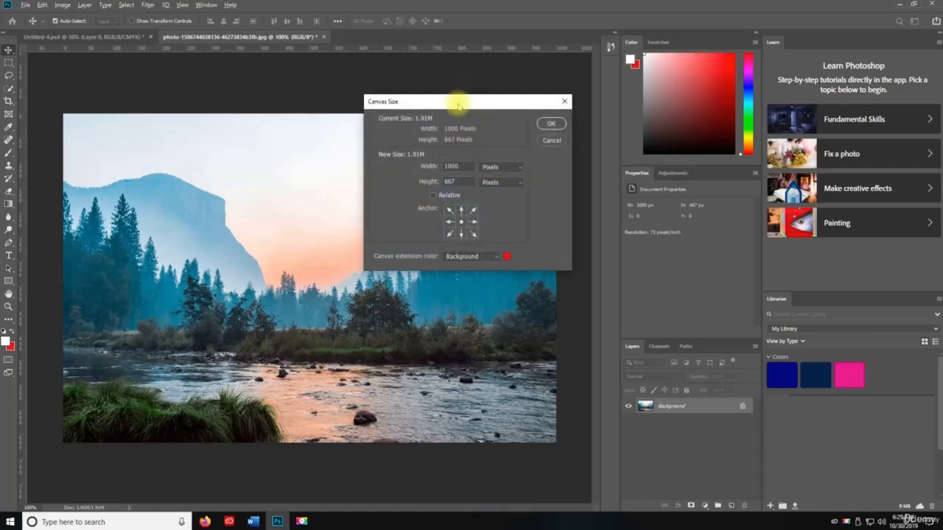
left_click_drag(508, 102, 756, 155)
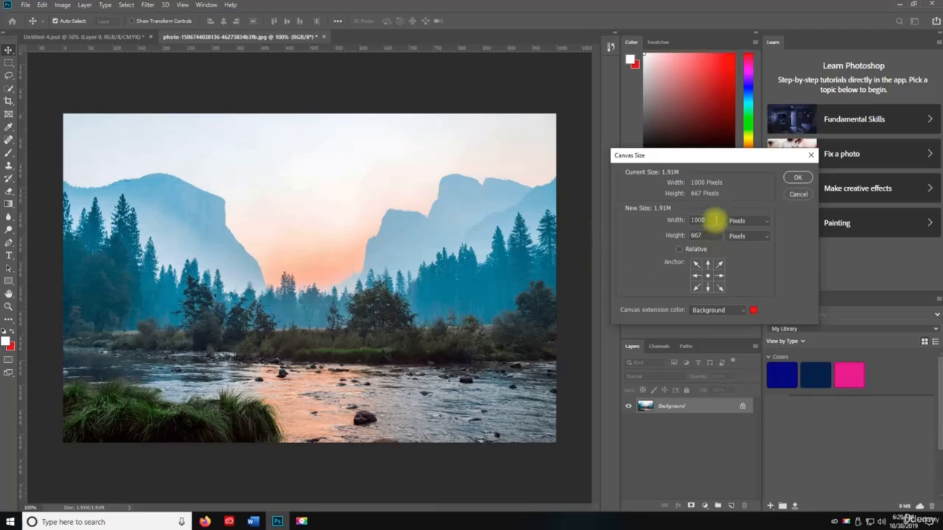
double_click(714, 219)
type("1200")
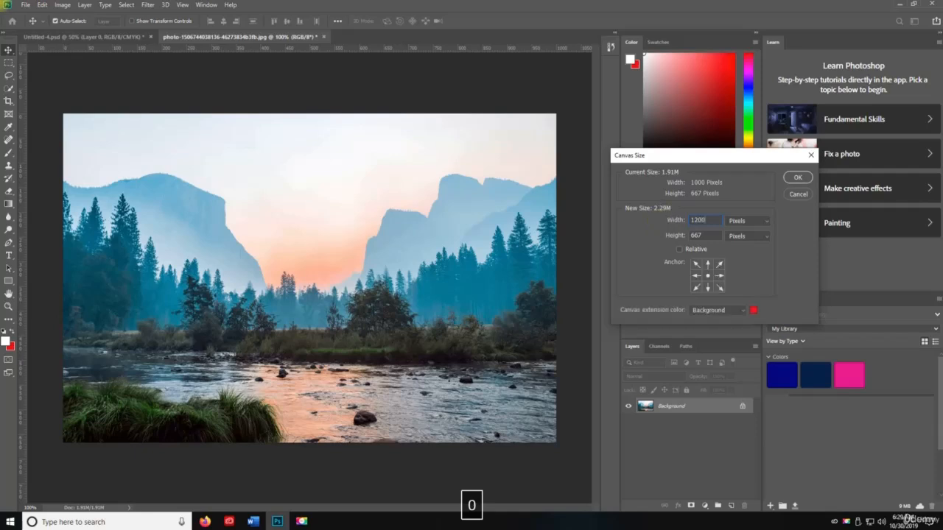
key("Return")
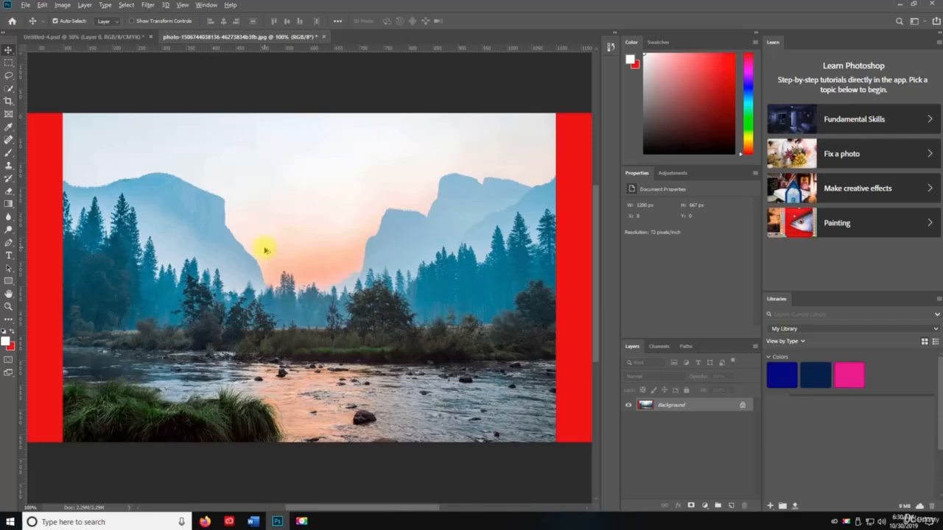
Step: Set the canvas height to 1200 pixels so red also extends above and below the photo
key("alt+shift+x")
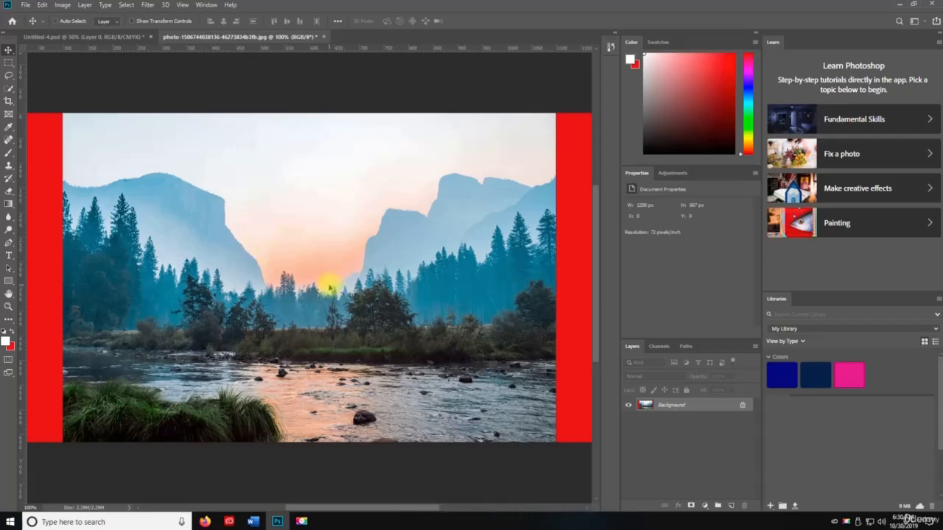
key("ctrl+alt+c")
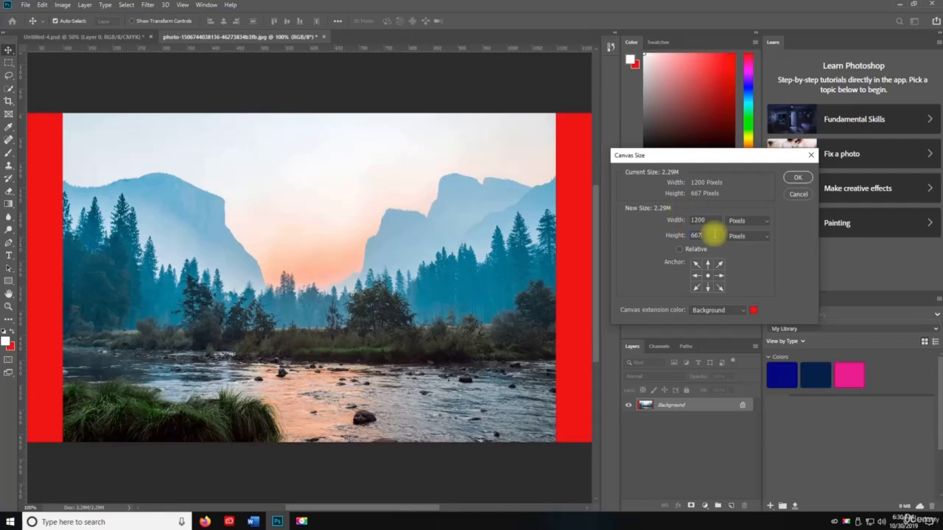
type("1200")
key("Return")
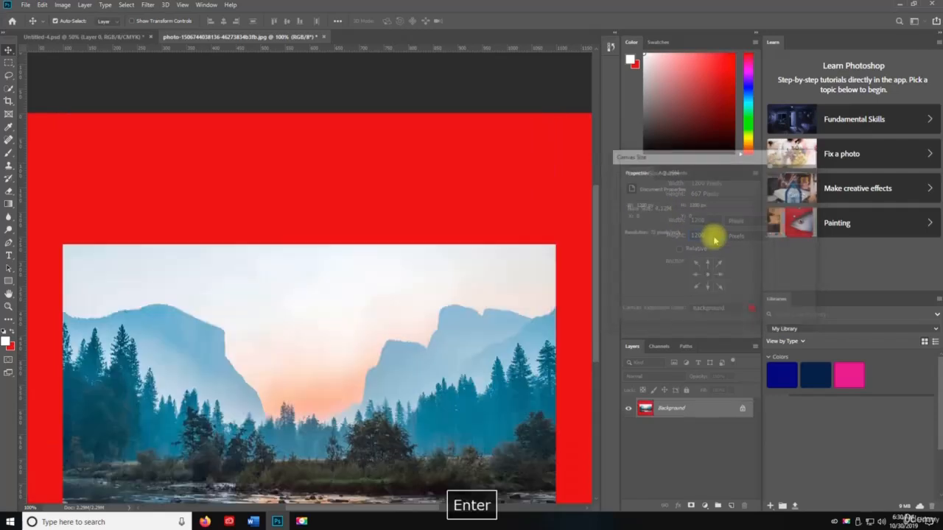
scroll(413, 258, "down", 5)
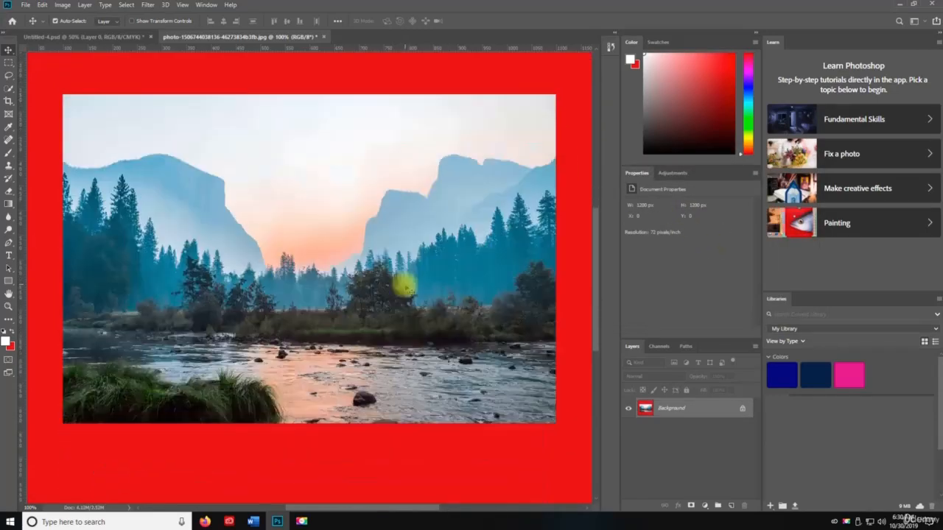
scroll(403, 286, "down", 2)
key("z")
left_click(395, 283, "alt")
left_click(317, 239, "alt")
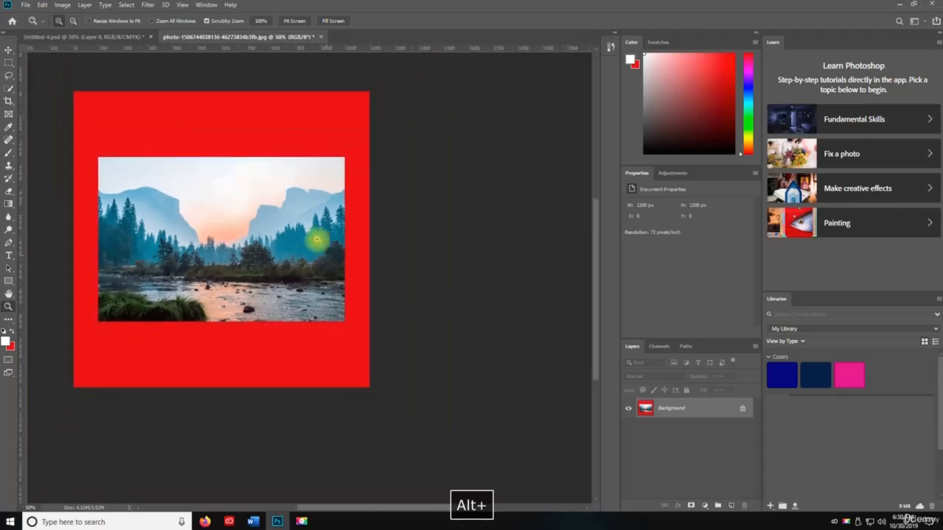
key("v")
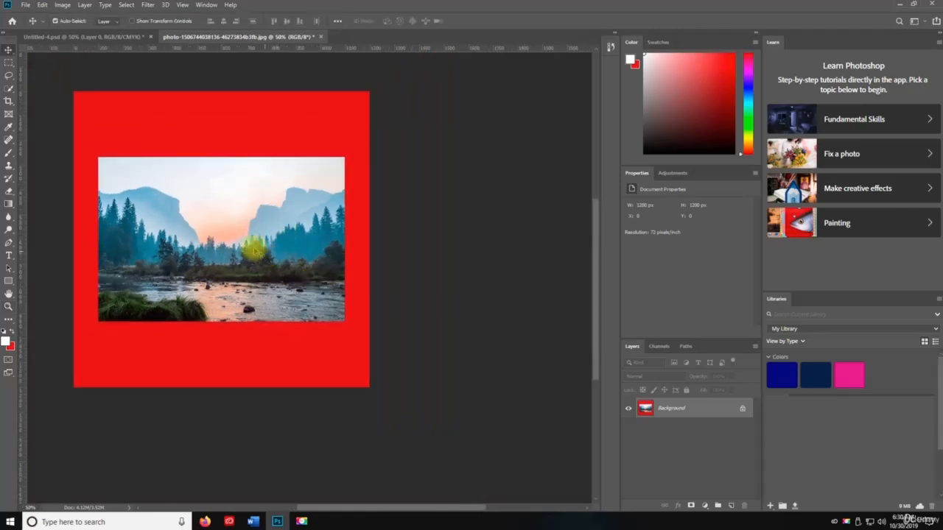
Step: Apply Levels to the landscape image with the last-used settings, output levels 26 and 152
key("ctrl+t")
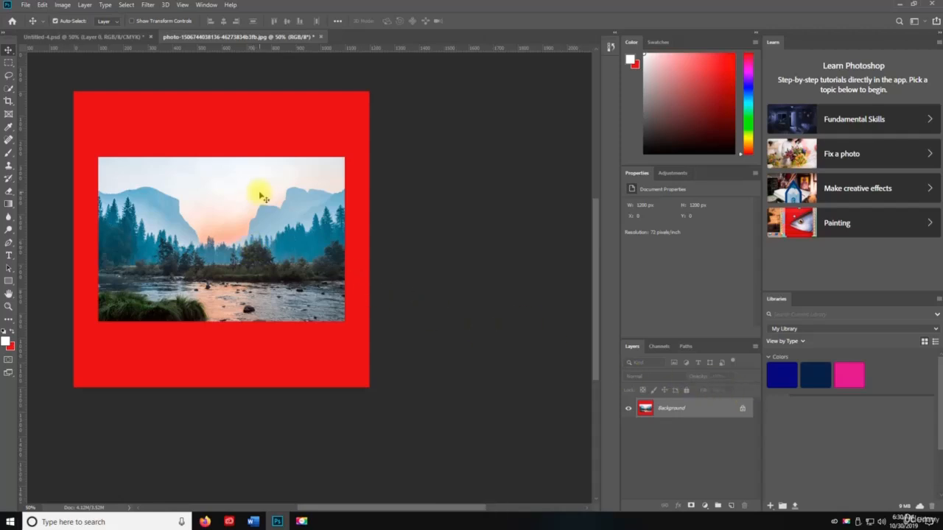
key("ctrl+alt+l")
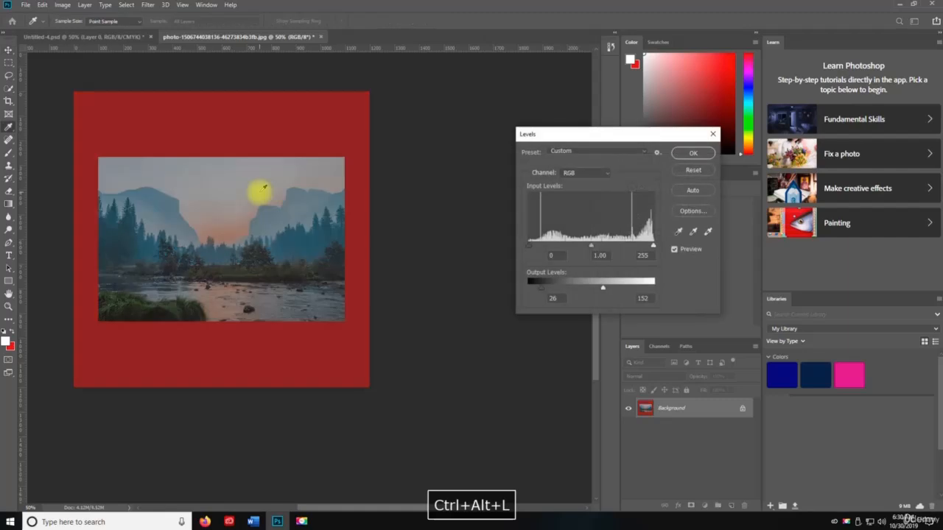
key("Return")
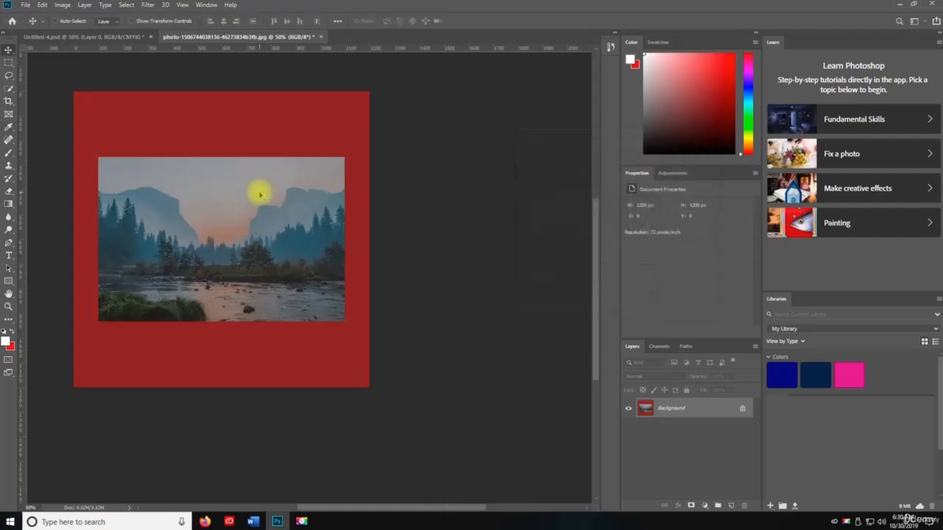
Step: Resize the landscape image to 600 by 600 pixels, leaving Resample on Automatic
key("ctrl+alt+i")
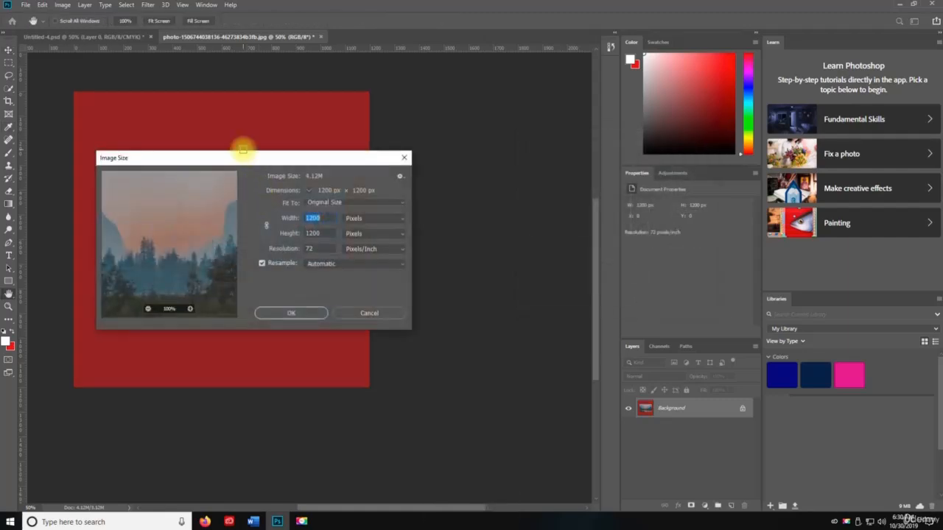
left_click_drag(253, 153, 539, 158)
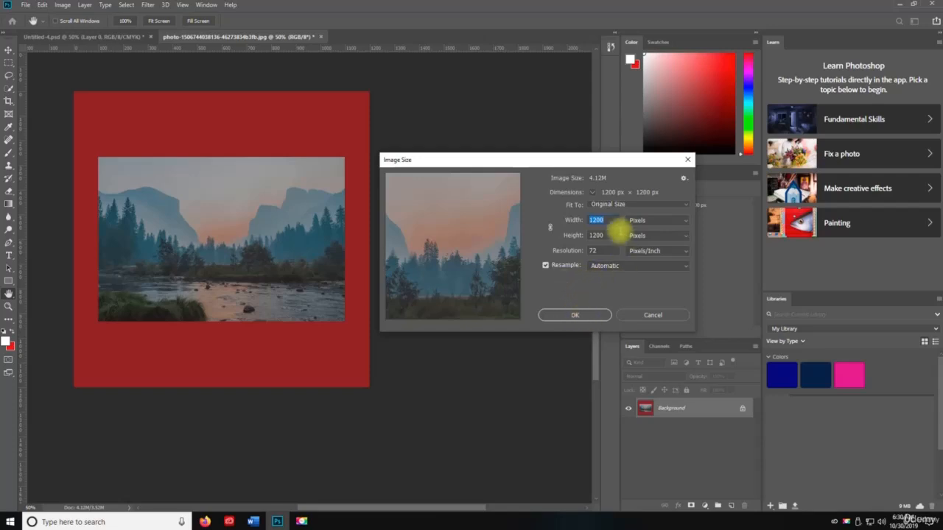
type("600")
key("Tab")
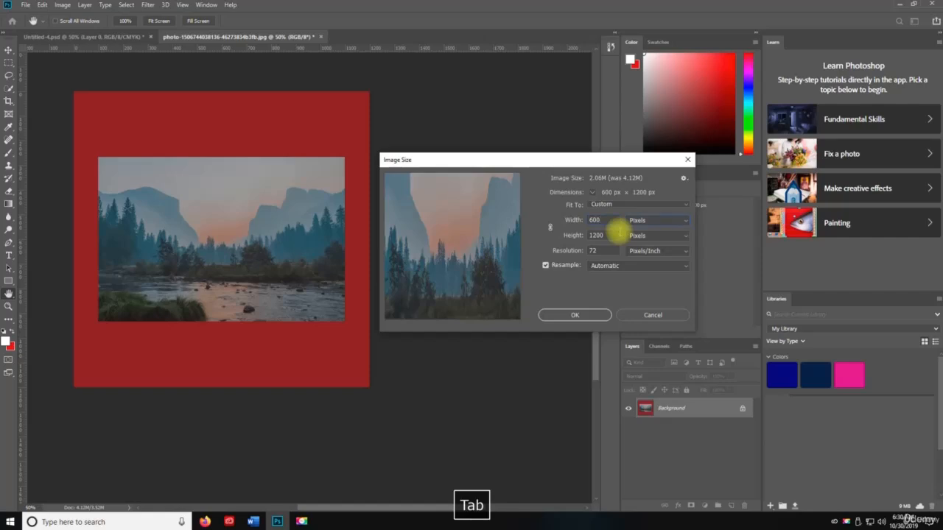
type("600")
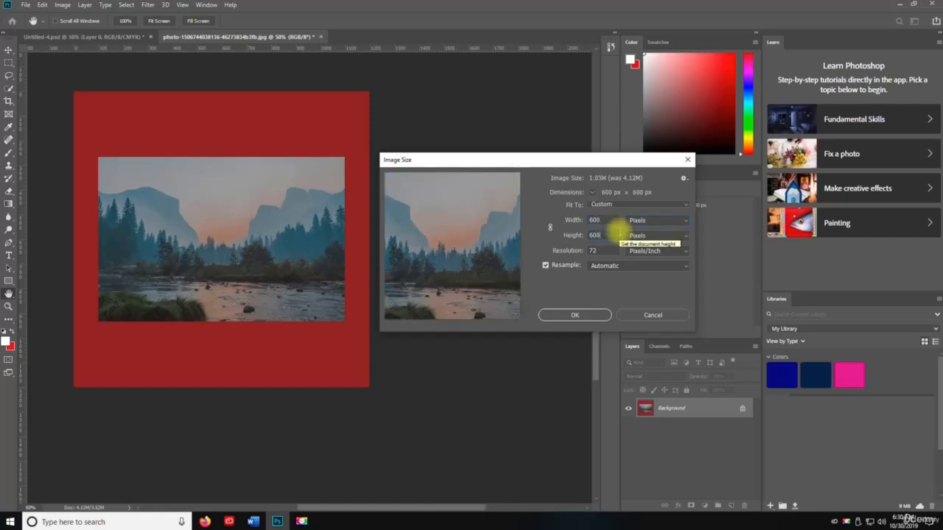
key("Return")
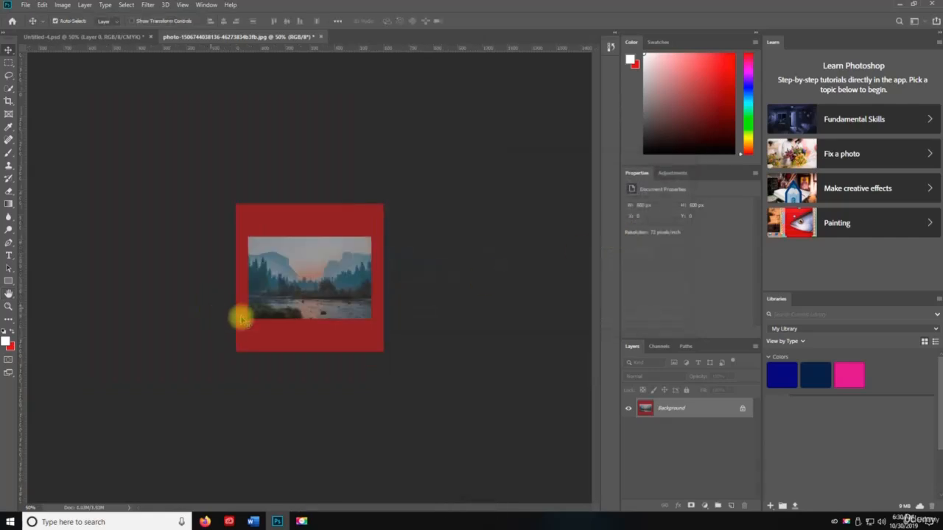
Step: Examine the resized landscape image up close and at a reduced zoom level
key("z")
left_click_drag(314, 311, 327, 329)
key("v")
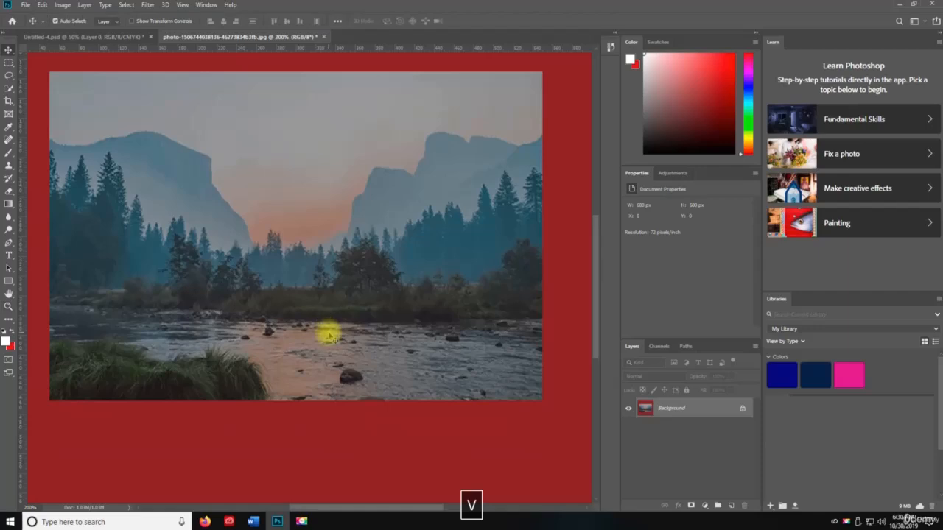
key("z")
left_click(331, 324, "alt")
left_click(333, 310, "alt")
key("v")
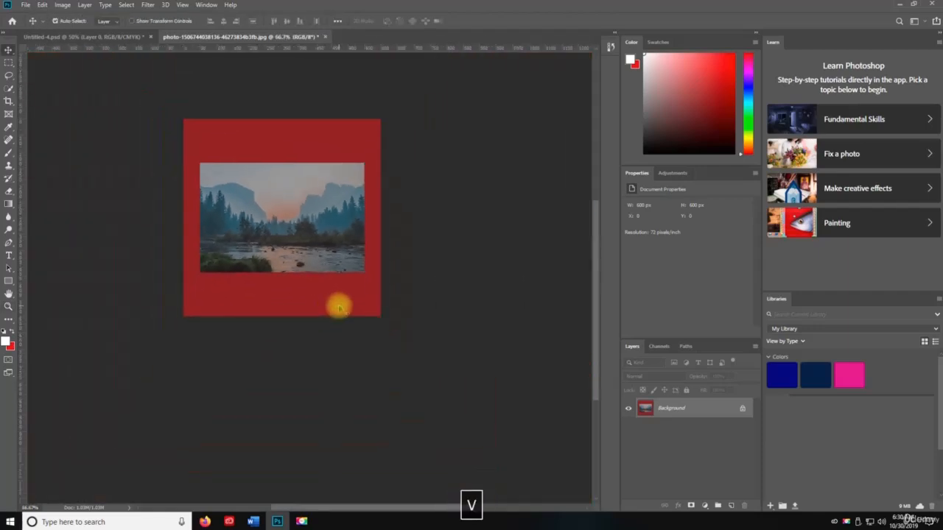